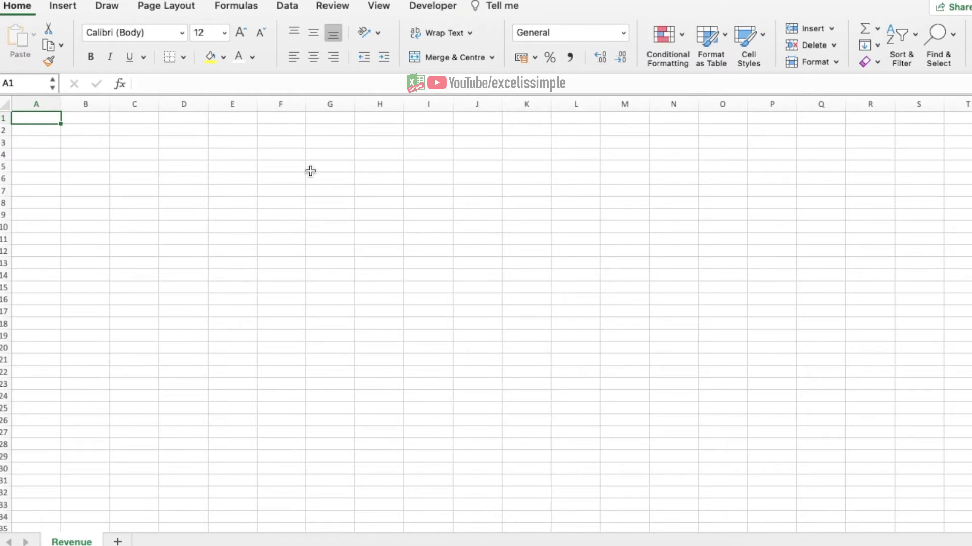
Title the sheet 'Revenue for the month of [....]' and add S.no, Project and Revenue headers
{"action": "type", "text": "Revenue for the month of [....]"}
{"action": "key", "text": "Return"}
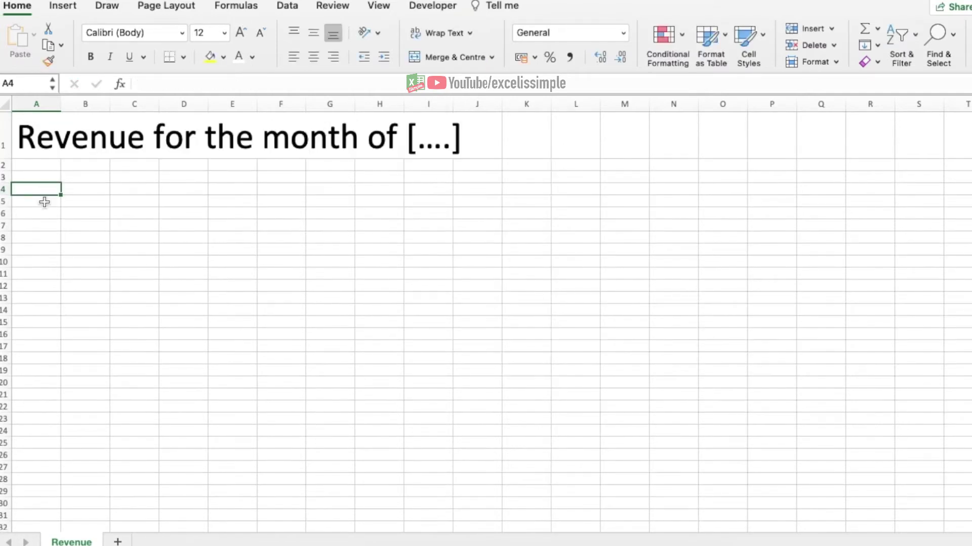
{"action": "type", "text": "S.no"}
{"action": "key", "text": "Tab"}
{"action": "type", "text": "Project"}
{"action": "key", "text": "Tab"}
{"action": "type", "text": "Revenue"}
{"action": "key", "text": "Return"}
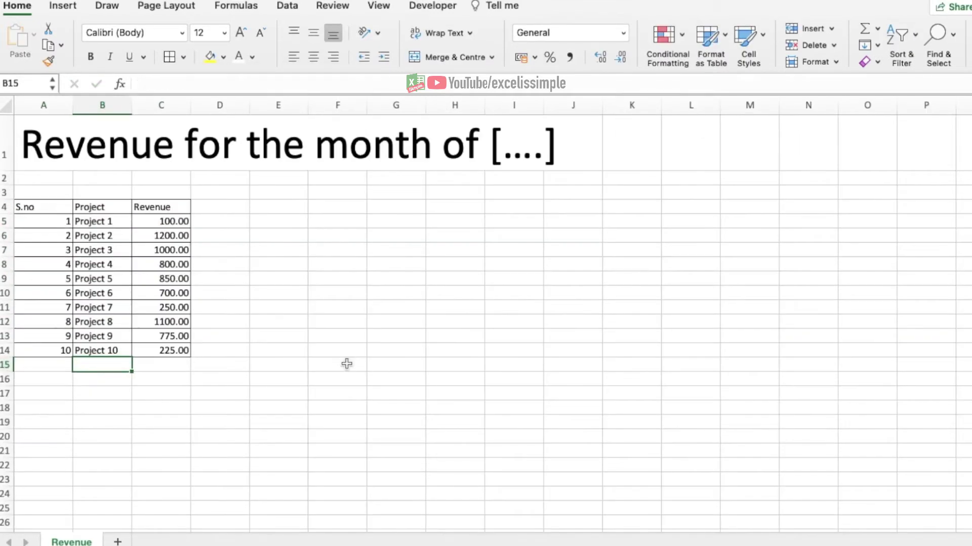
Add a Grand Total row summing the project revenues with =SUM(C5:C14)
{"action": "type", "text": "Grand Total"}
{"action": "key", "text": "Tab"}
{"action": "type", "text": "=sum(C5:C14"}
{"action": "key", "text": "Return"}
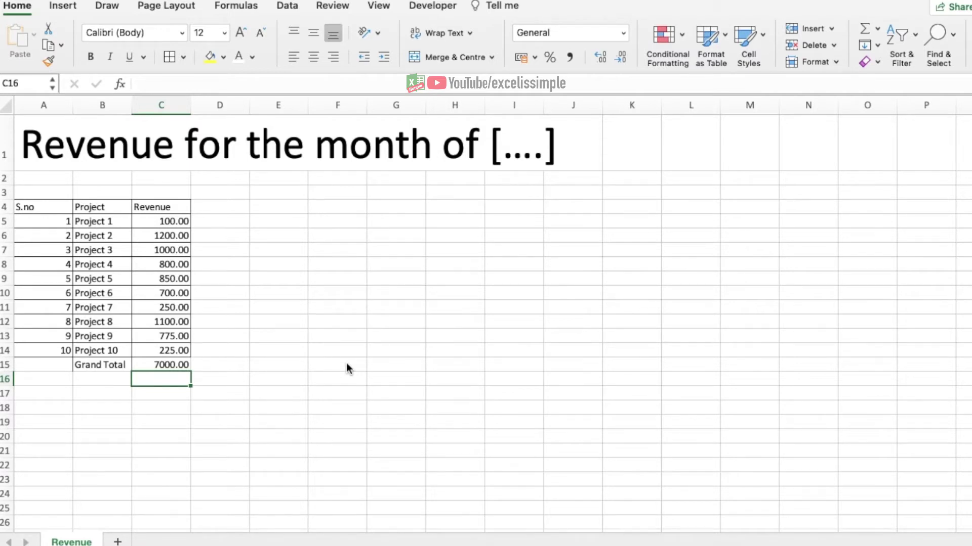
Add a Costs sheet with Cost Head and Cost headers, widening columns A and B
{"action": "left_click", "coordinate": [117, 542]}
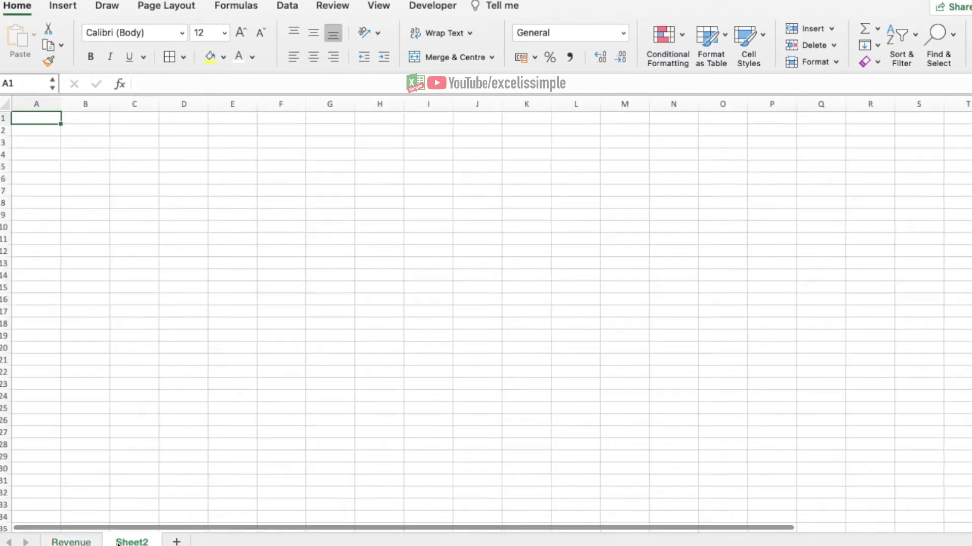
{"action": "double_click", "coordinate": [117, 542]}
{"action": "type", "text": "Costs for the month of [...."}
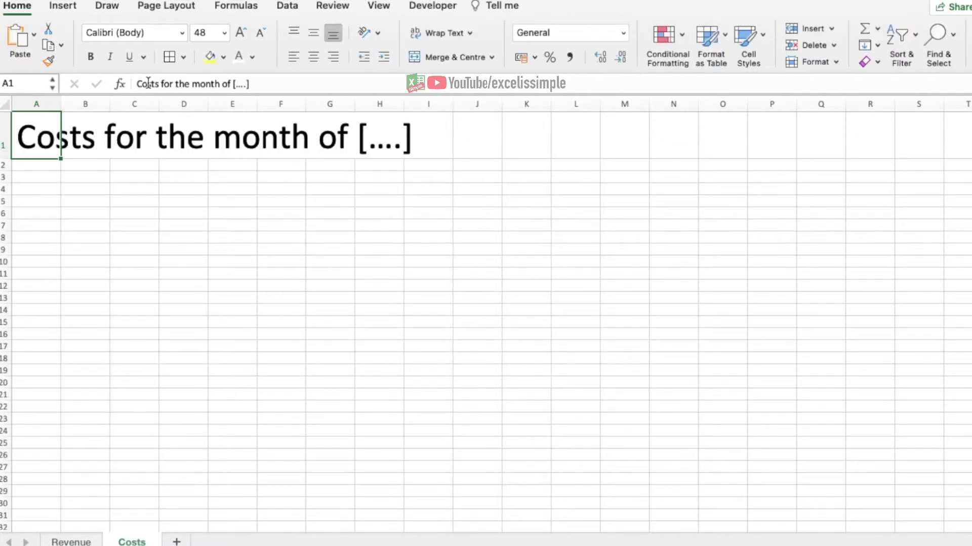
{"action": "key", "text": "Down"}
{"action": "key", "text": "Down"}
{"action": "key", "text": "Down"}
{"action": "type", "text": "Cost Head"}
{"action": "key", "text": "Tab"}
{"action": "type", "text": "Cost"}
{"action": "key", "text": "Return"}
{"action": "left_click_drag", "start_coordinate": [110, 104], "coordinate": [163, 104]}
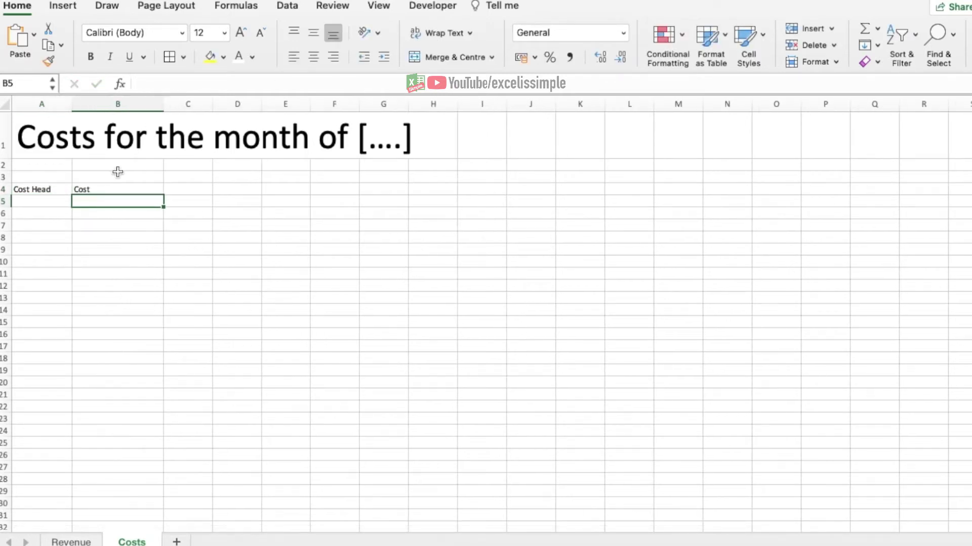
List cost heads Salaries, rental/Lease, Licences, Electric and Internet down column A
{"action": "left_click", "coordinate": [56, 203]}
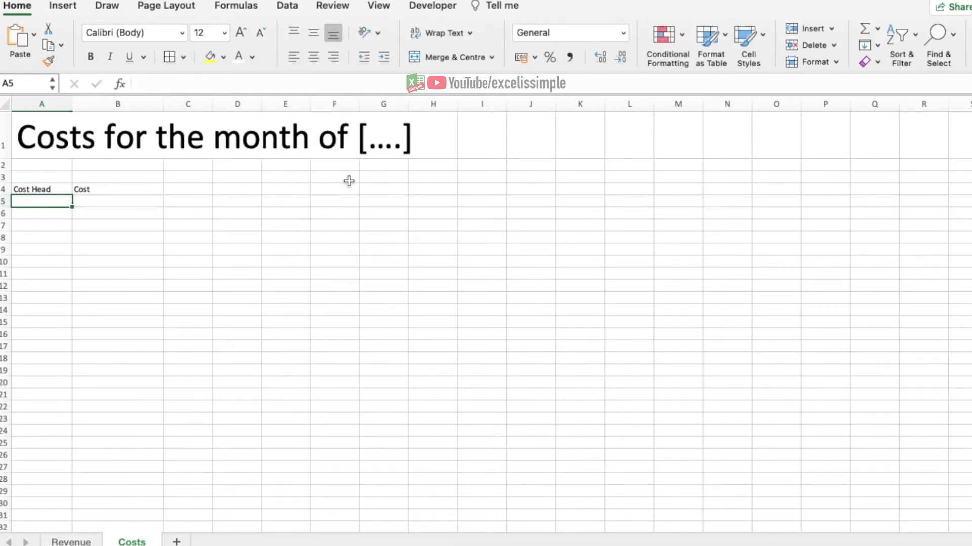
{"action": "type", "text": "Salaries"}
{"action": "key", "text": "Return"}
{"action": "type", "text": "rental"}
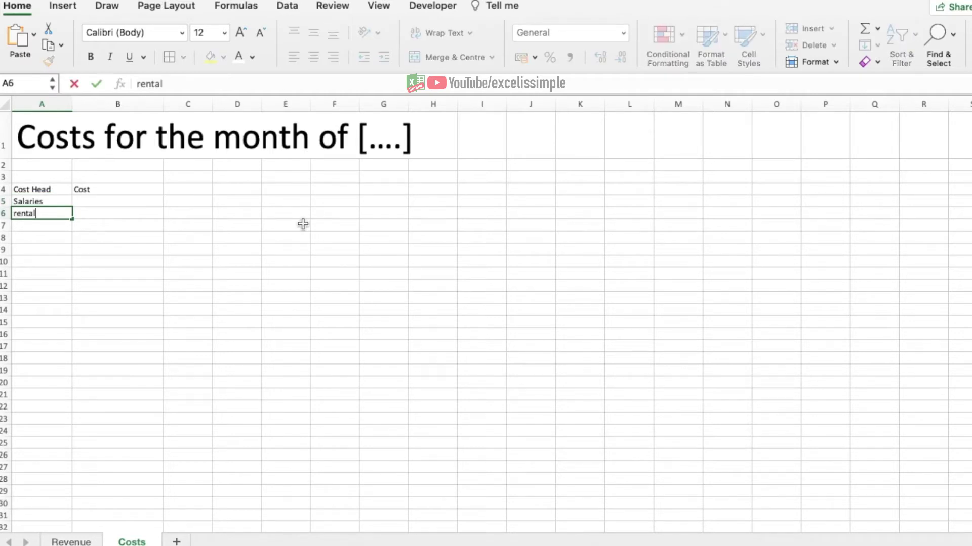
{"action": "type", "text": "/Lease"}
{"action": "key", "text": "Return"}
{"action": "type", "text": "Licences"}
{"action": "key", "text": "Return"}
{"action": "type", "text": "Electric"}
{"action": "key", "text": "Return"}
{"action": "type", "text": "Internet"}
{"action": "key", "text": "Return"}
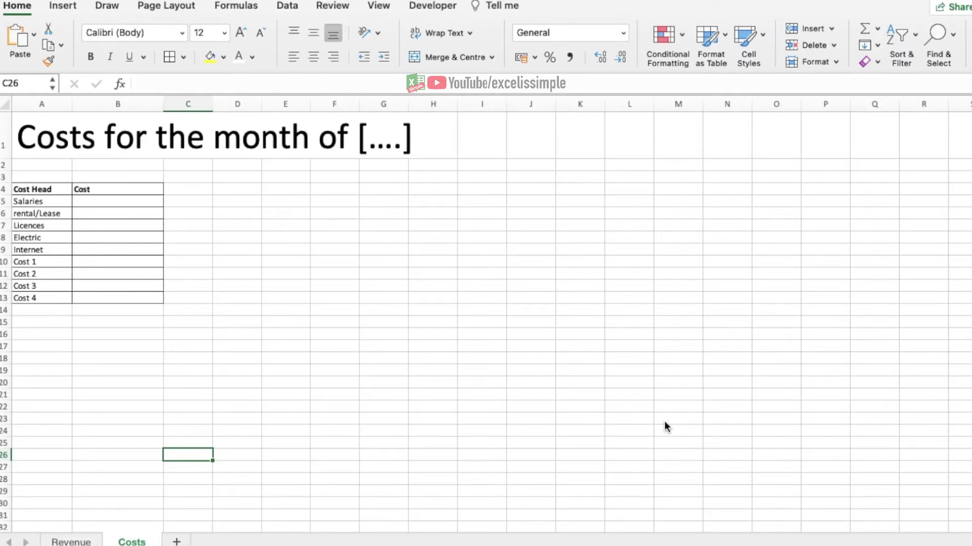
{"action": "left_click", "coordinate": [55, 204]}
{"action": "left_click_drag", "start_coordinate": [56, 205], "coordinate": [107, 208]}
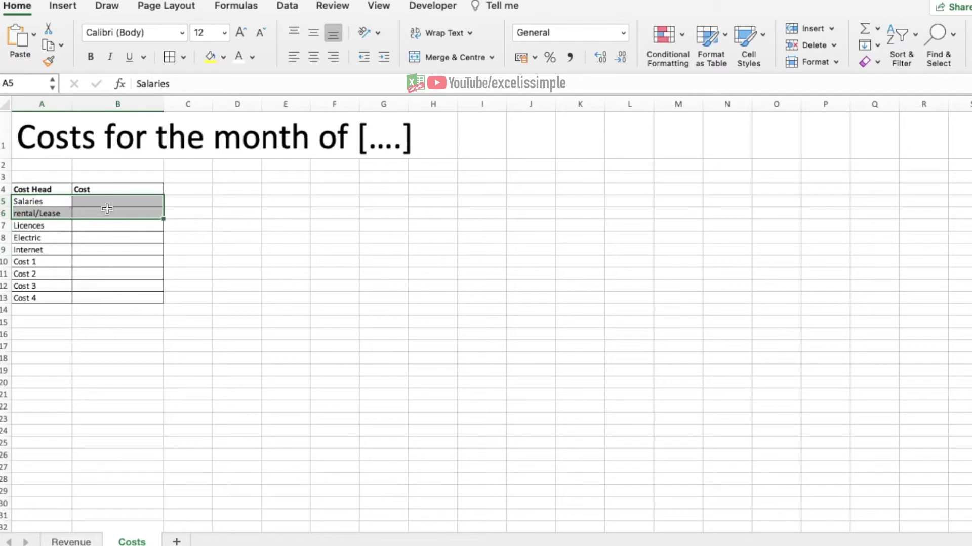
Enter Emp Name and Salary headers in G4:H4 with Emp 1 through Emp 4 below
{"action": "left_click", "coordinate": [393, 193]}
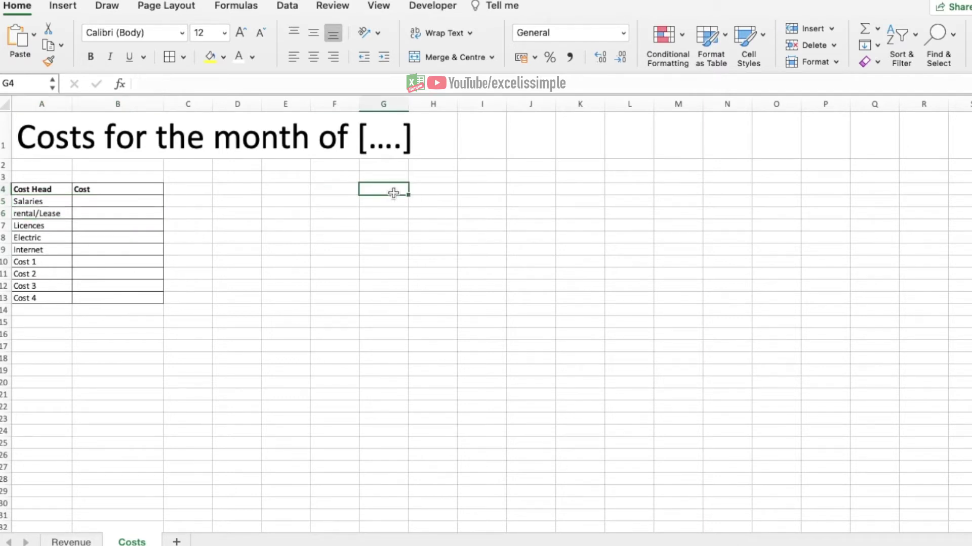
{"action": "type", "text": "Emp Name"}
{"action": "key", "text": "Return"}
{"action": "left_click", "coordinate": [393, 194]}
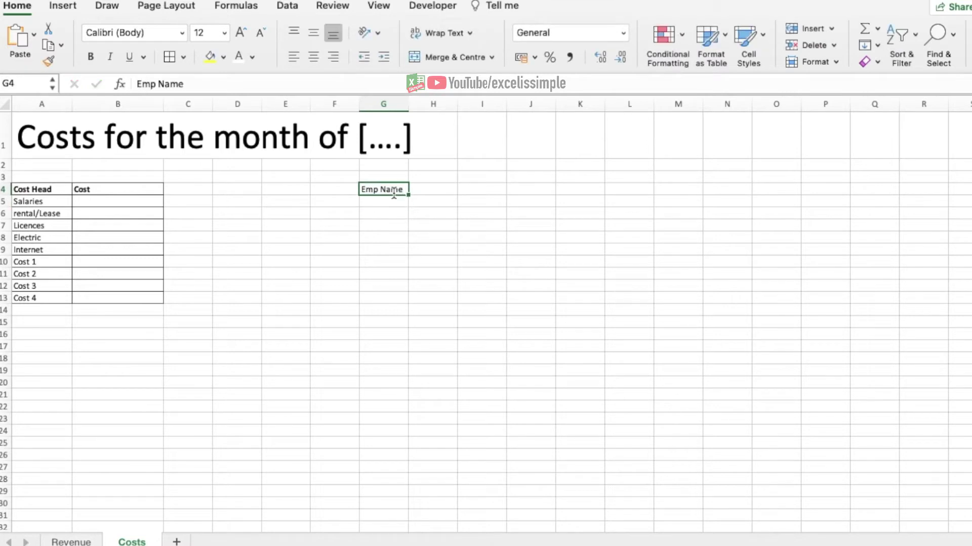
{"action": "key", "text": "Tab"}
{"action": "type", "text": "Salary"}
{"action": "key", "text": "Return"}
{"action": "type", "text": "Emp 1"}
{"action": "key", "text": "Return"}
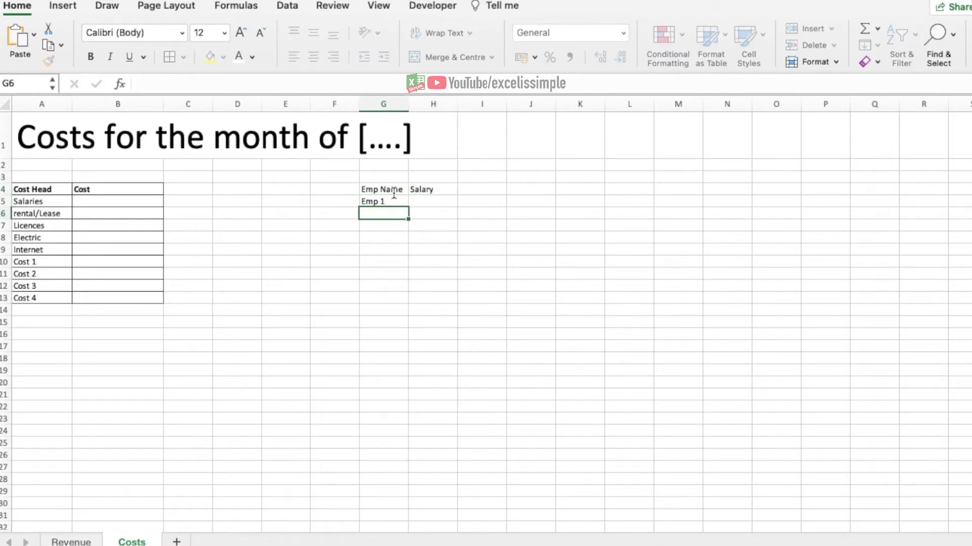
{"action": "type", "text": "Emp 2"}
{"action": "key", "text": "Return"}
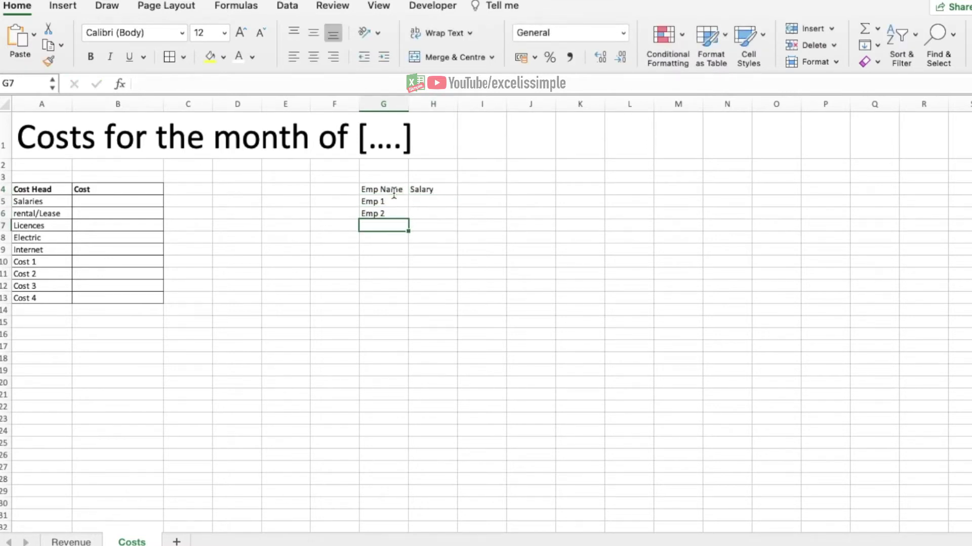
{"action": "type", "text": "Emp 3"}
{"action": "key", "text": "Return"}
{"action": "type", "text": "Emp 4"}
Enter salaries 600 and 450 for Emp 1 and Emp 2
{"action": "left_click", "coordinate": [433, 202]}
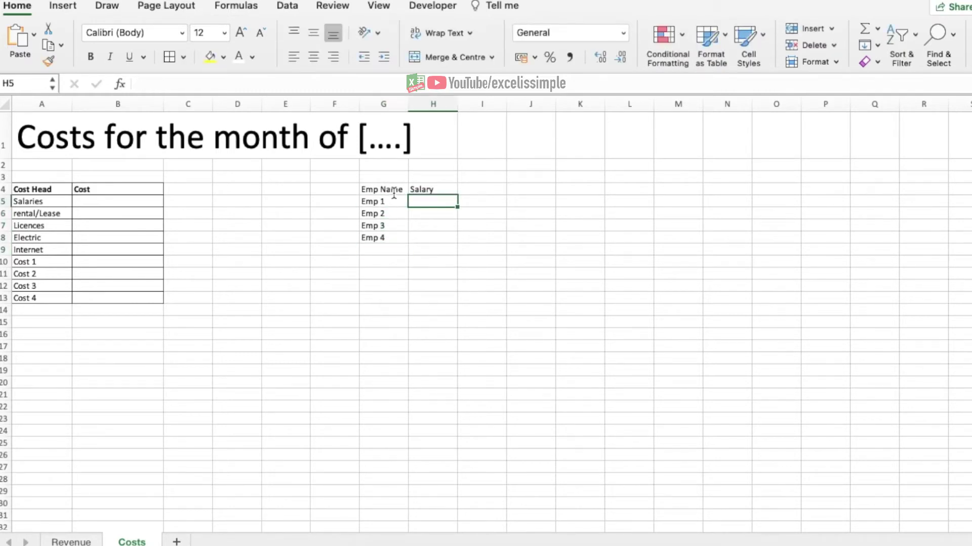
{"action": "type", "text": "600"}
{"action": "key", "text": "Return"}
{"action": "type", "text": "450"}
{"action": "key", "text": "Return"}
Add the 800 salary and set the Salaries cost to =SUM(H5:H8)
{"action": "type", "text": "800"}
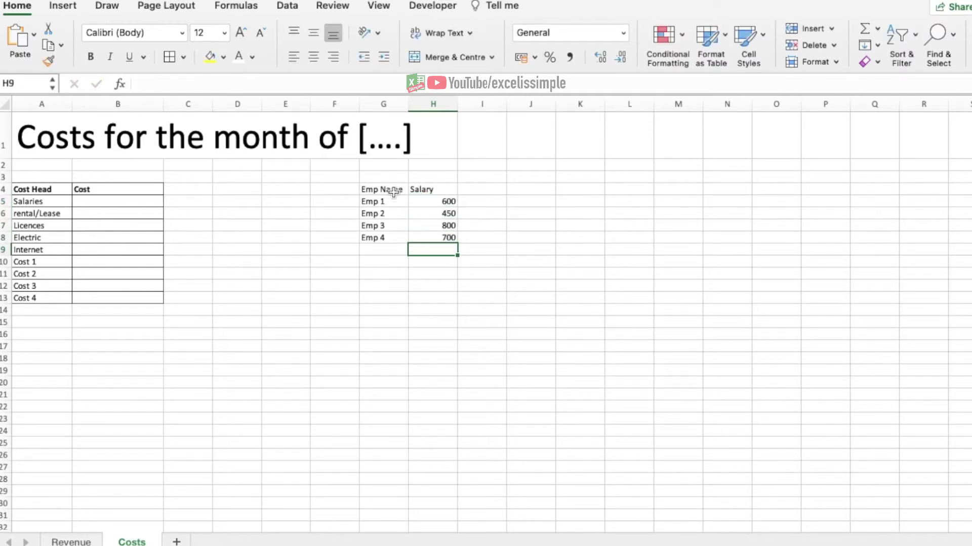
{"action": "left_click_drag", "start_coordinate": [369, 191], "coordinate": [446, 237]}
{"action": "left_click", "coordinate": [103, 201]}
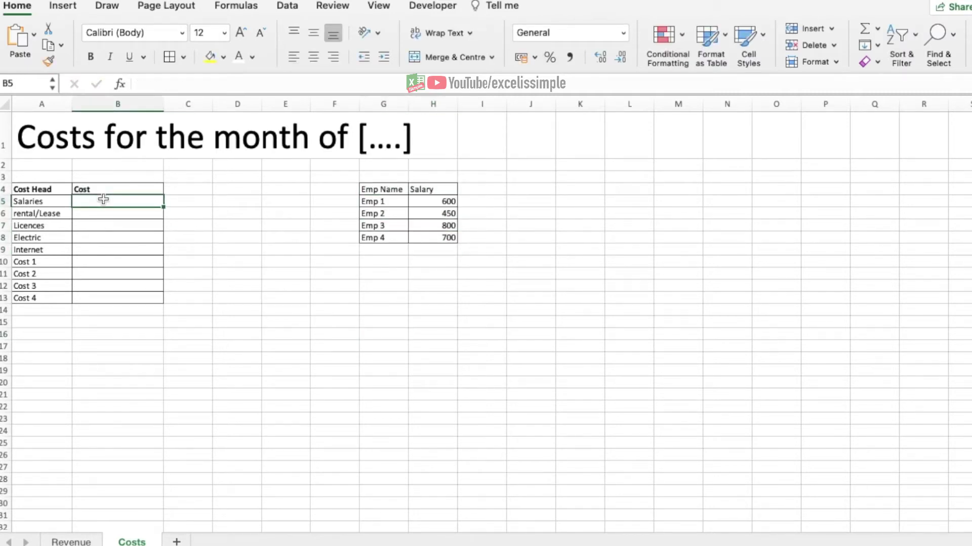
{"action": "type", "text": "=sum("}
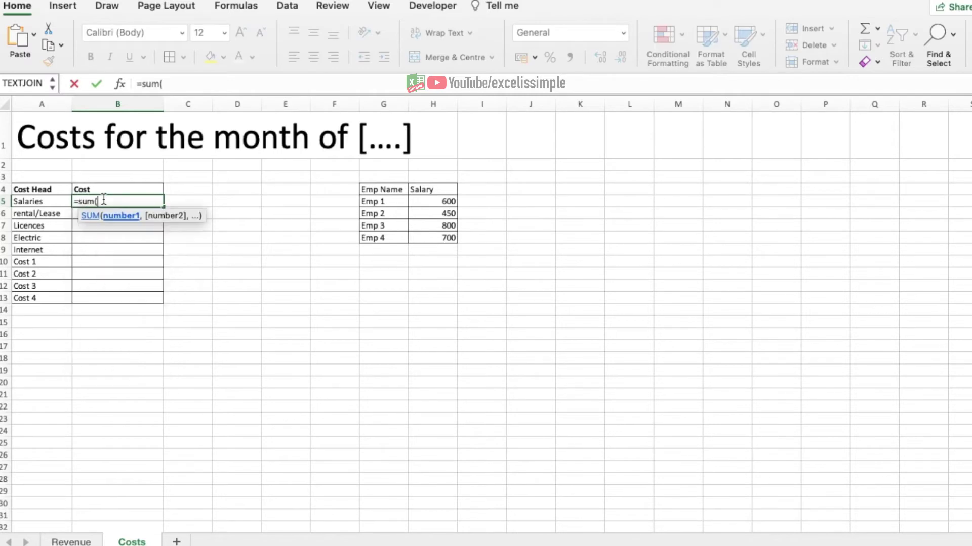
{"action": "left_click_drag", "start_coordinate": [445, 201], "coordinate": [447, 234]}
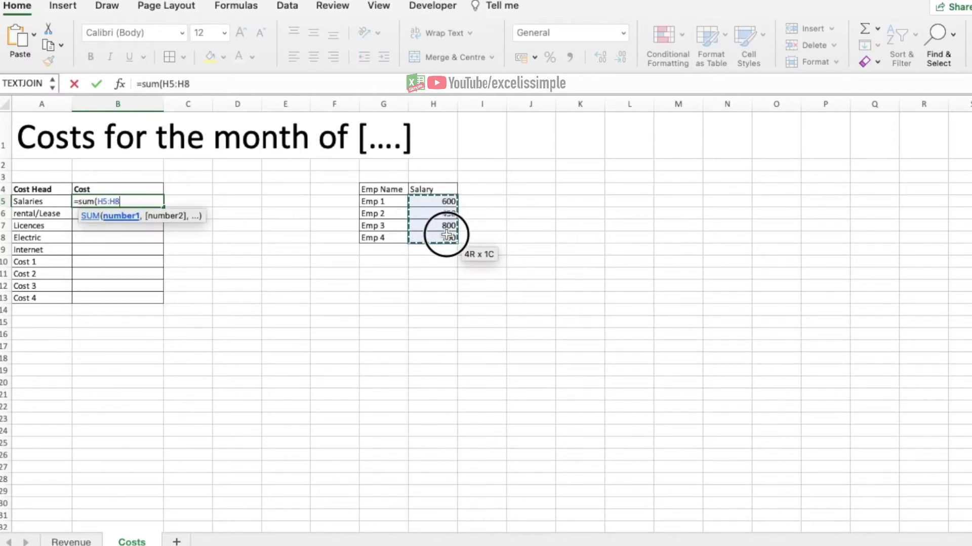
{"action": "key", "text": "Return"}
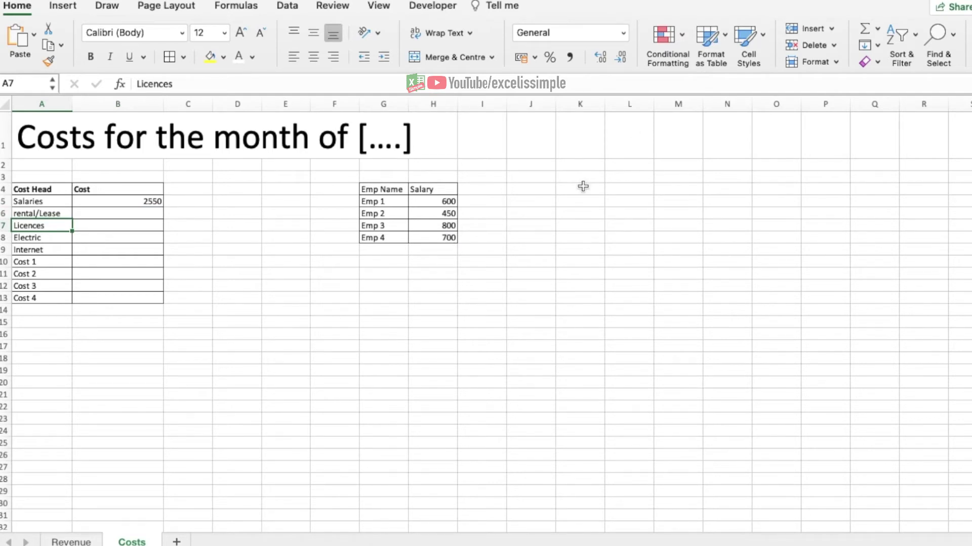
Add a Total Cost row with =SUM(B5:B13)
{"action": "key", "text": "Down"}
{"action": "key", "text": "Down"}
{"action": "key", "text": "Down"}
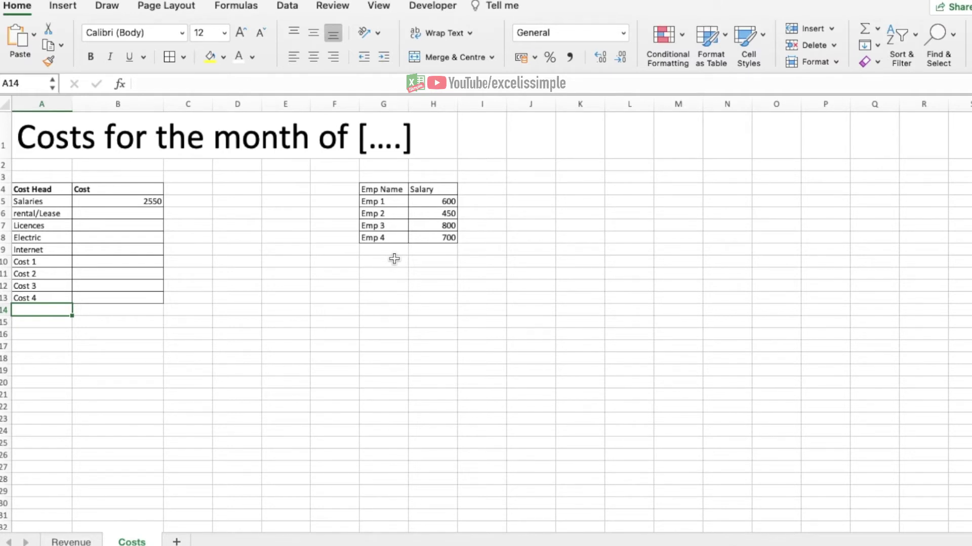
{"action": "type", "text": "Total Cost"}
{"action": "key", "text": "Tab"}
{"action": "type", "text": "=SUM(B5:B13)"}
{"action": "key", "text": "Return"}
{"action": "key", "text": "Up"}
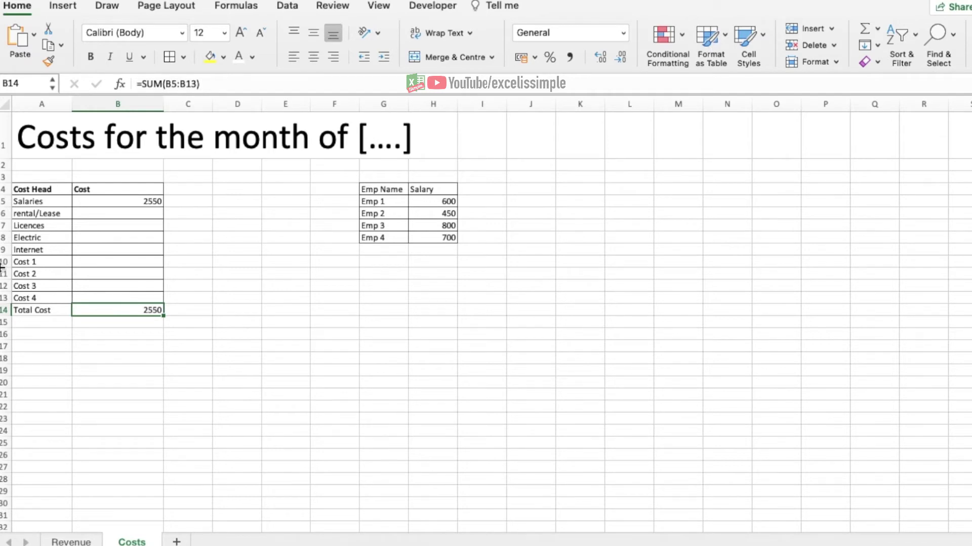
Add a new worksheet named CapEx
{"action": "left_click", "coordinate": [175, 542]}
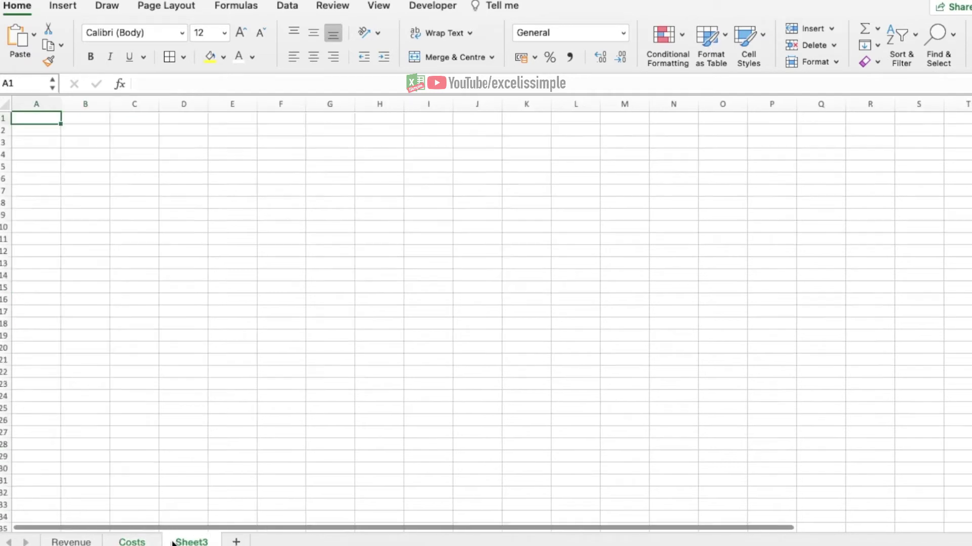
{"action": "double_click", "coordinate": [187, 541]}
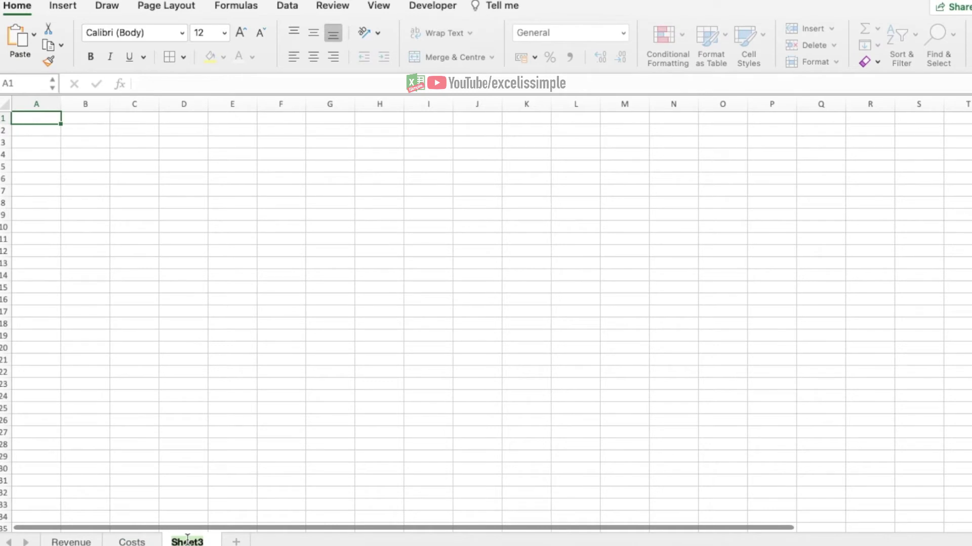
{"action": "type", "text": "CapEx"}
{"action": "key", "text": "Return"}
Paste the Capex Details title and asset table, whose Grand Total is 15100
{"action": "key", "text": "ctrl+v"}
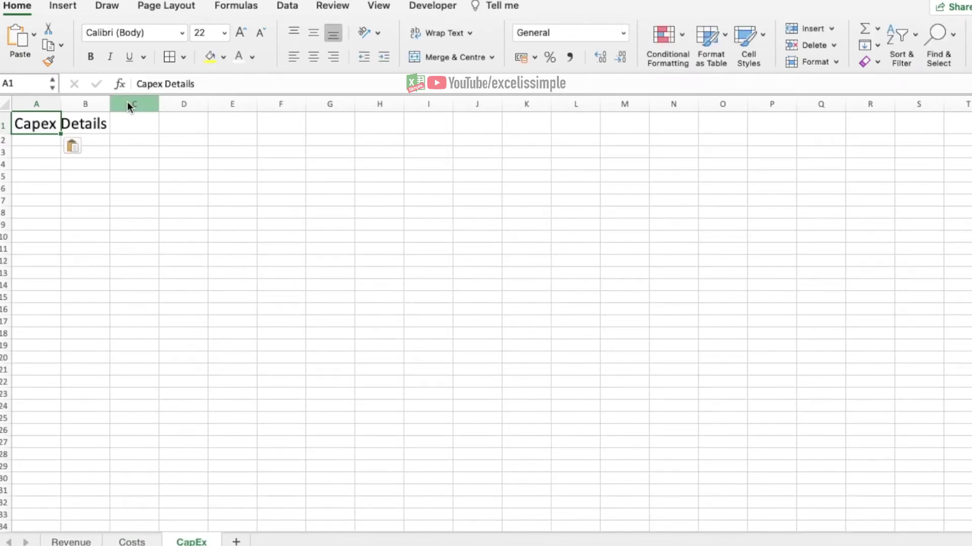
{"action": "key", "text": "Down"}
{"action": "key", "text": "Down"}
{"action": "key", "text": "ctrl+v"}
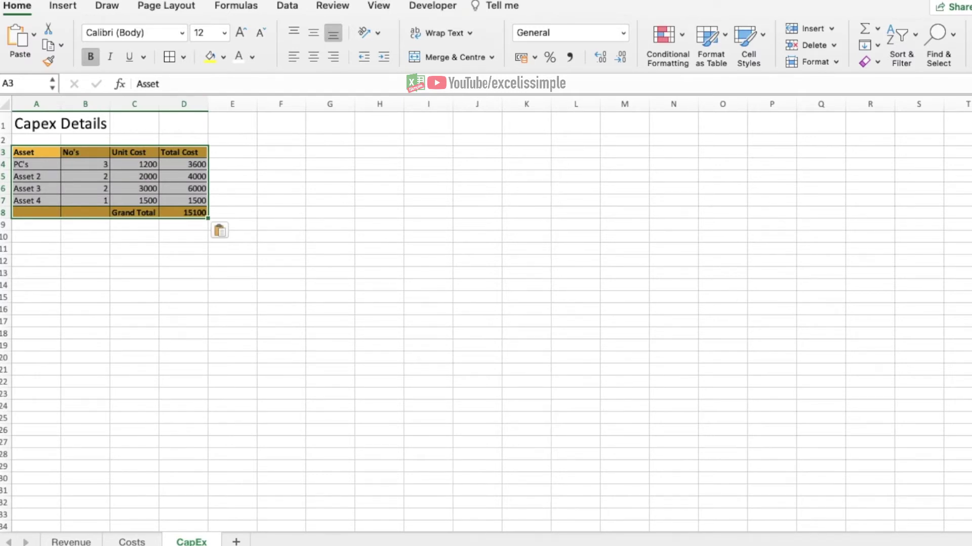
{"action": "key", "text": "Right"}
{"action": "key", "text": "Up"}
{"action": "key", "text": "Up"}
{"action": "key", "text": "Up"}
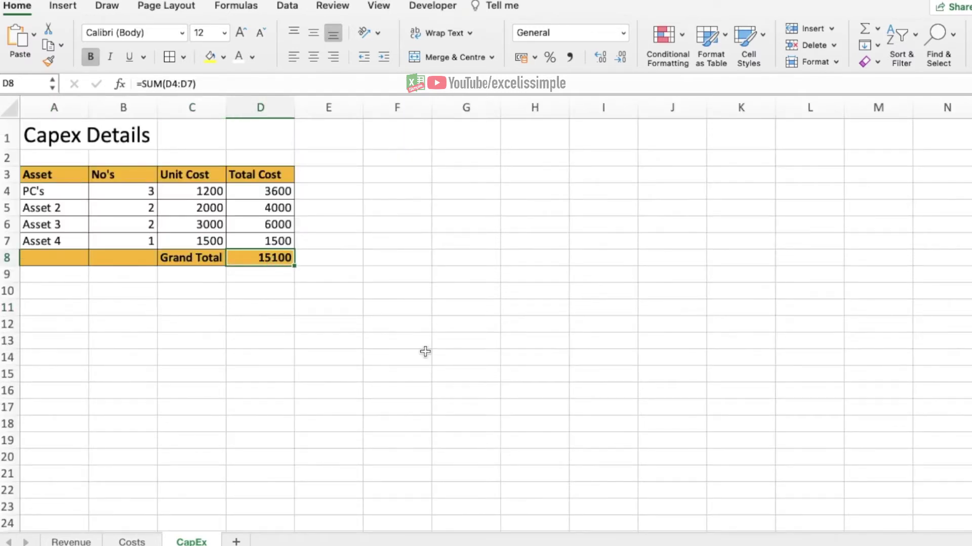
{"action": "left_click", "coordinate": [122, 300]}
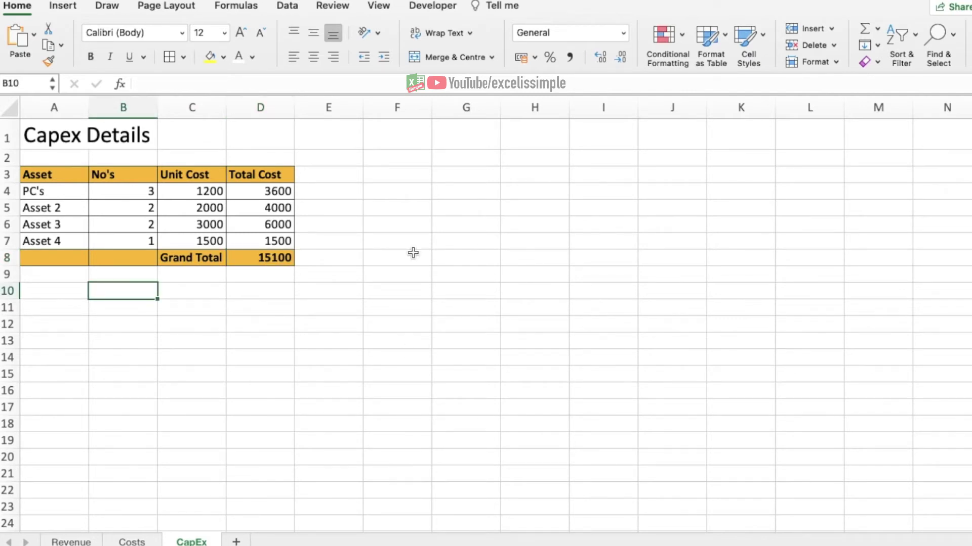
Add a right-aligned Amortization Period label with 36 months beside it
{"action": "type", "text": "Amortization Period"}
{"action": "key", "text": "Return"}
{"action": "key", "text": "Up"}
{"action": "left_click", "coordinate": [332, 57]}
{"action": "key", "text": "Right"}
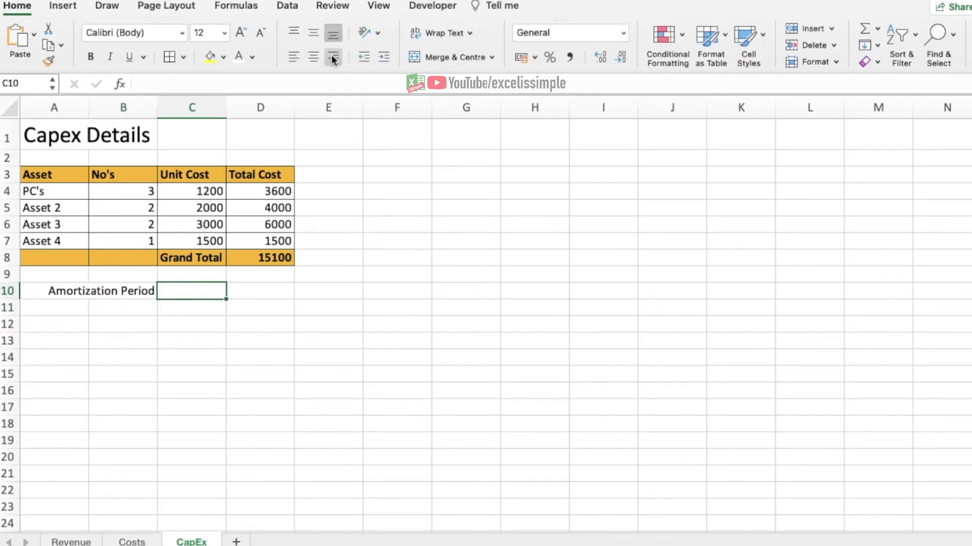
{"action": "type", "text": "36"}
{"action": "key", "text": "Tab"}
{"action": "type", "text": "months"}
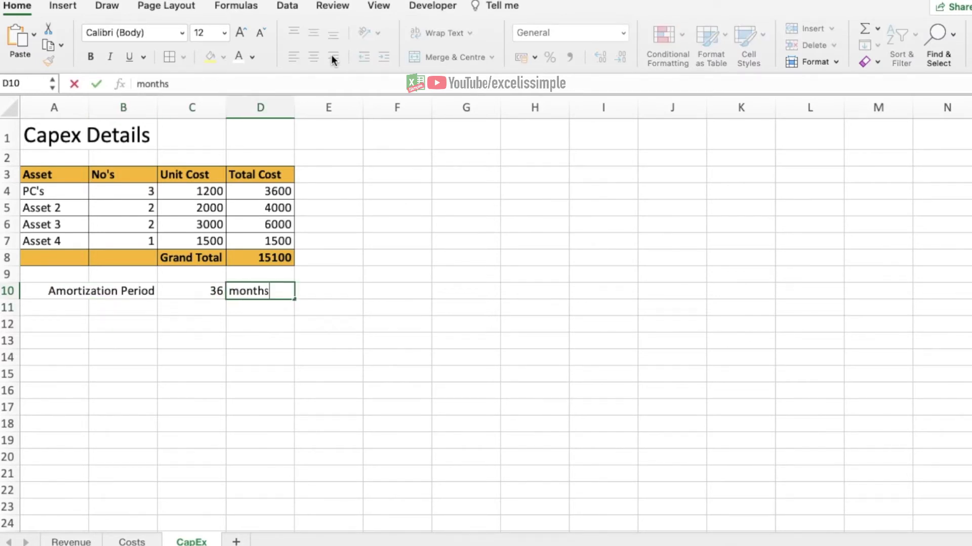
{"action": "key", "text": "Return"}
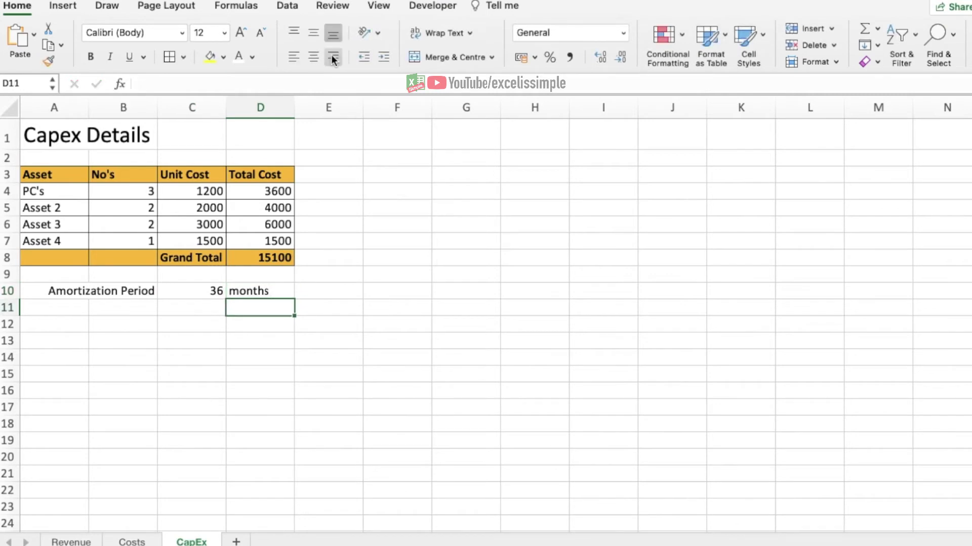
Compute the per-month cost in C11 as =D8/C10
{"action": "key", "text": "Left"}
{"action": "key", "text": "Left"}
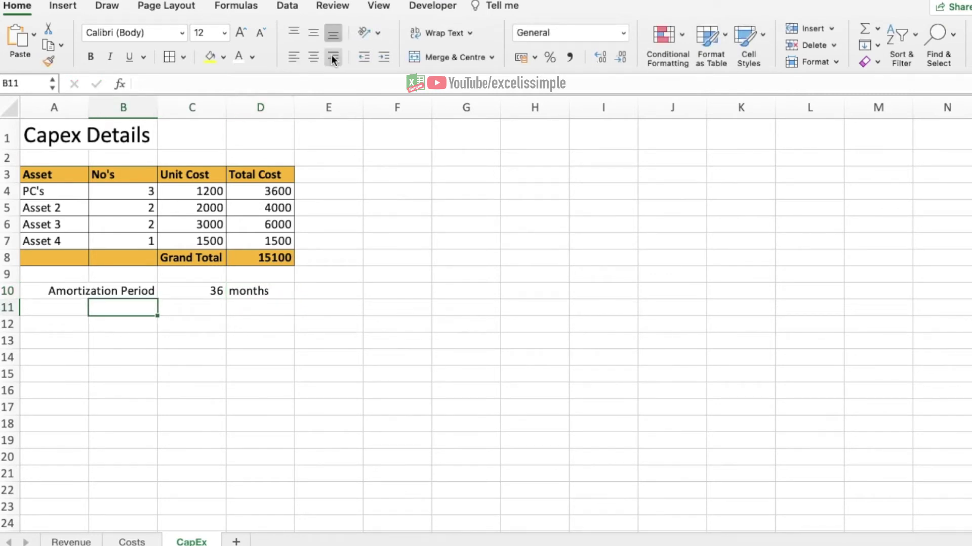
{"action": "key", "text": "Right"}
{"action": "type", "text": "="}
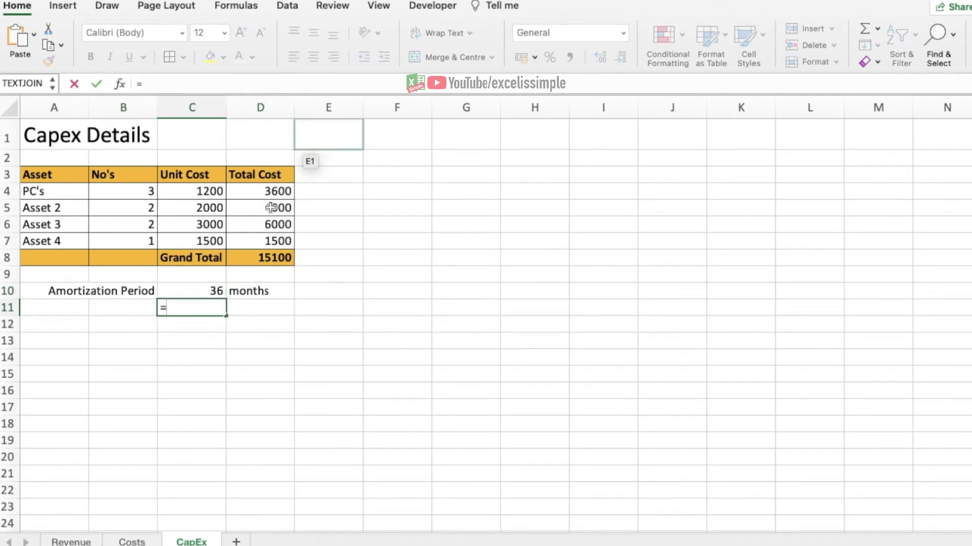
{"action": "left_click", "coordinate": [271, 258]}
{"action": "type", "text": "/"}
{"action": "left_click", "coordinate": [270, 290]}
{"action": "type", "text": "C10"}
{"action": "key", "text": "Return"}
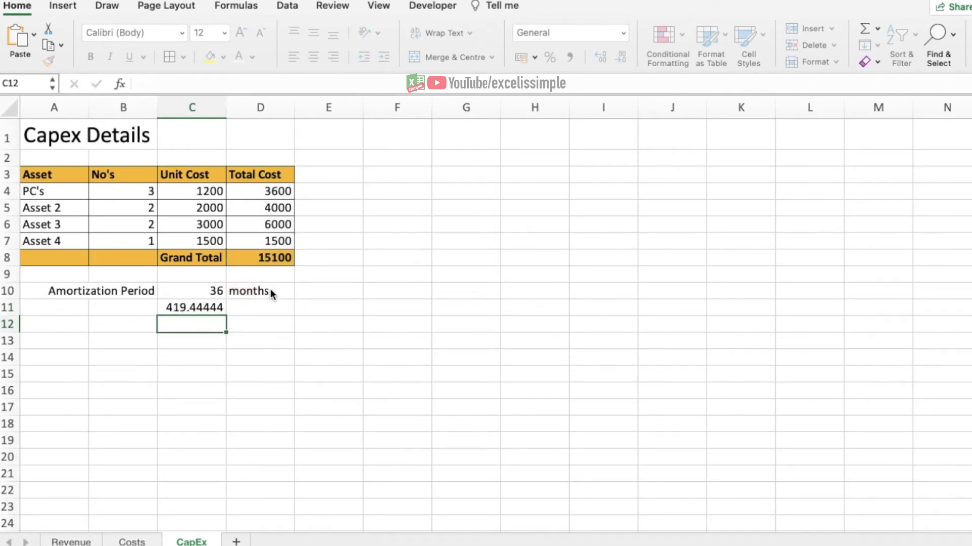
Label rows Per Month Cost and Last Month, entering 'March 2022 as the last month
{"action": "key", "text": "Up"}
{"action": "key", "text": "Left"}
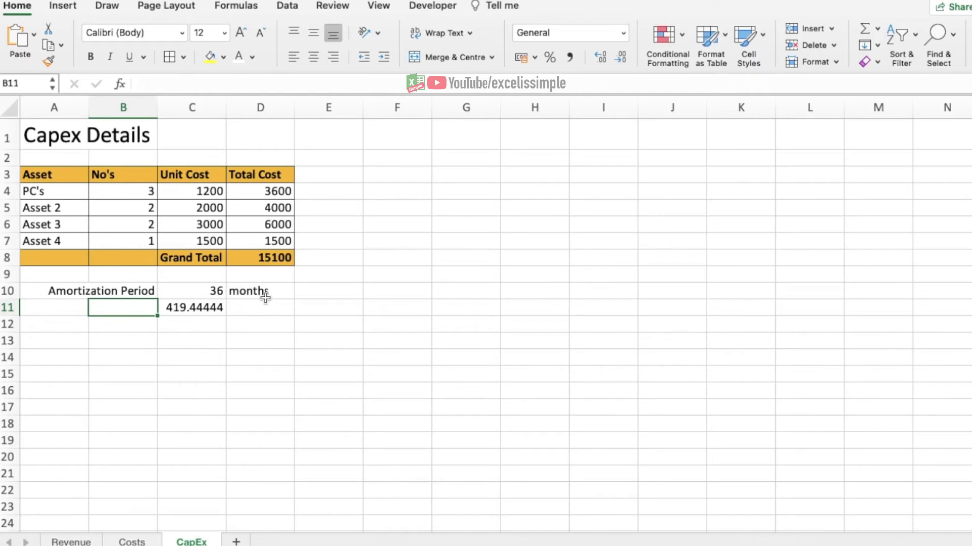
{"action": "type", "text": "Per Month Cost"}
{"action": "key", "text": "Return"}
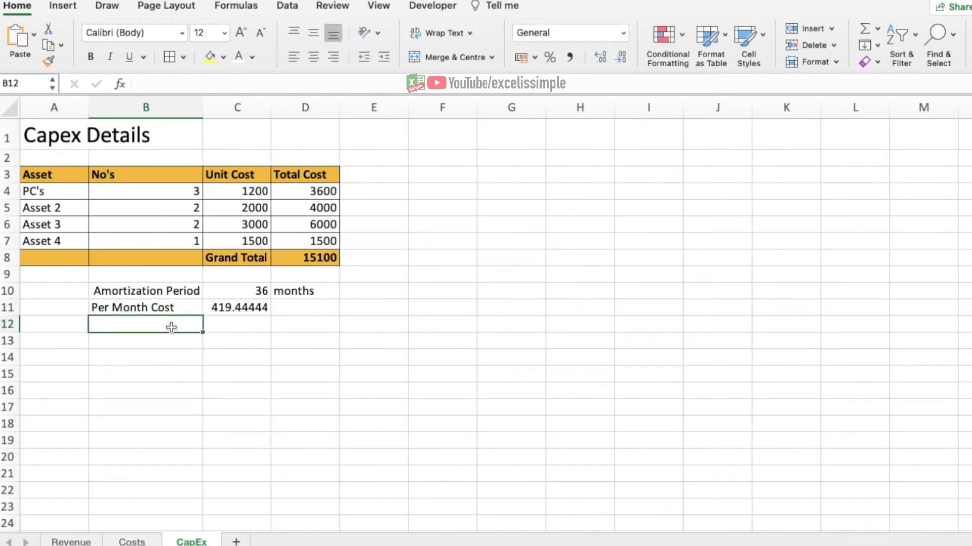
{"action": "type", "text": "Last Month"}
{"action": "key", "text": "Tab"}
{"action": "type", "text": "'March 2022"}
{"action": "key", "text": "ctrl+Return"}
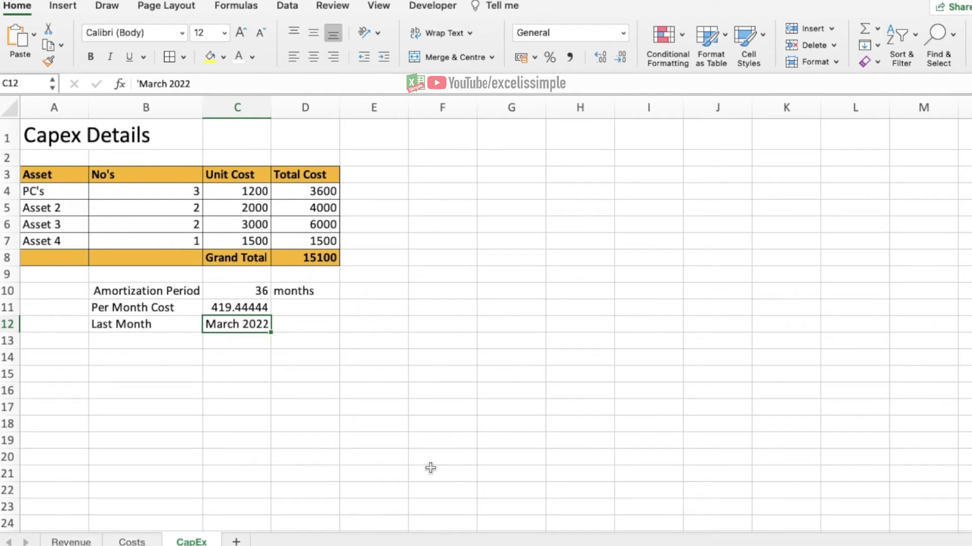
Rename the Costs sheet's Cost 1 row label to CapEx
{"action": "left_click", "coordinate": [124, 540]}
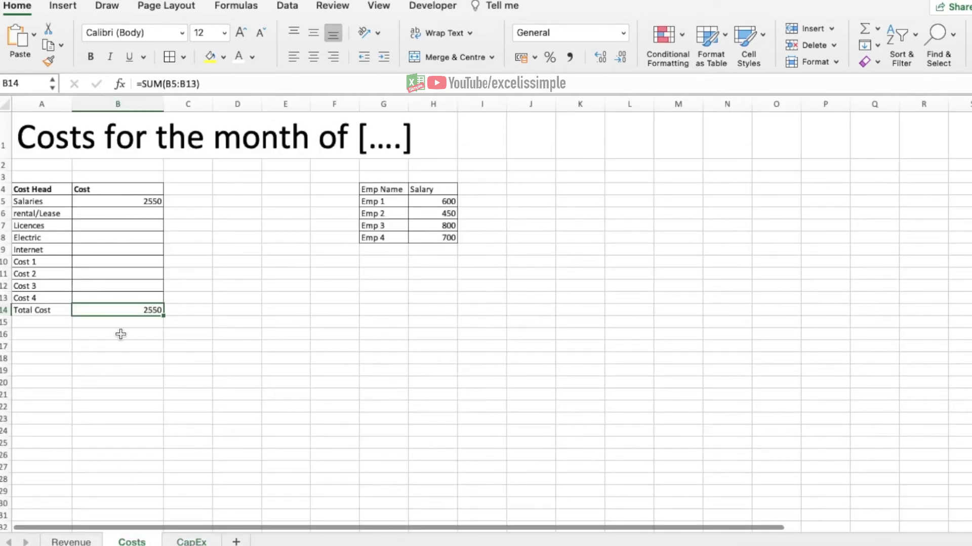
{"action": "left_click", "coordinate": [32, 261]}
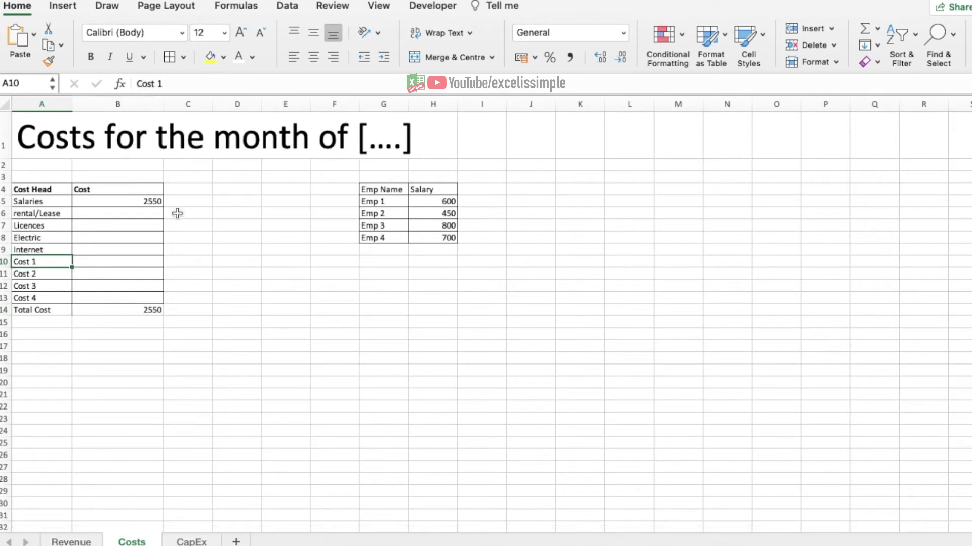
{"action": "type", "text": "CapEx"}
{"action": "key", "text": "Return"}
Link the CapEx cost to the monthly capex figure with =CapEx!C11
{"action": "key", "text": "Up"}
{"action": "key", "text": "Right"}
{"action": "type", "text": "="}
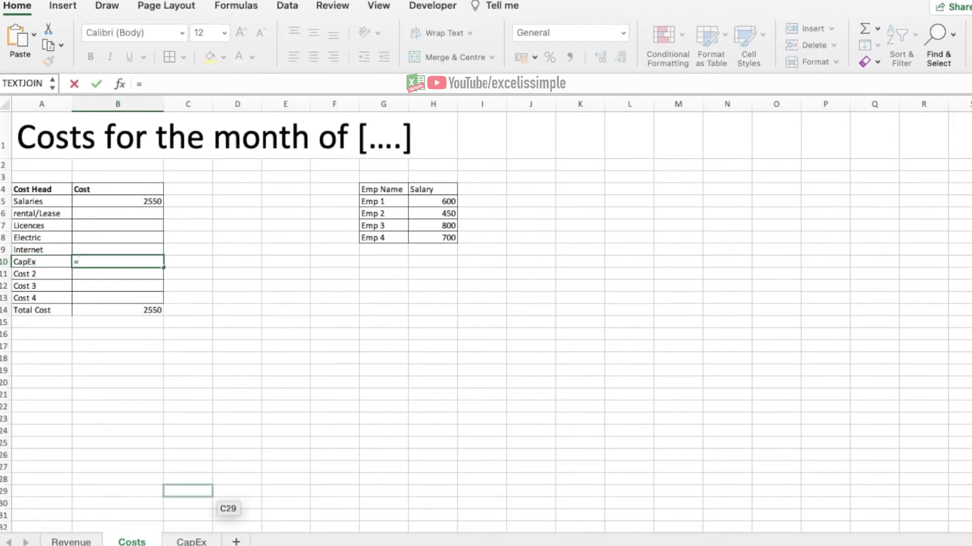
{"action": "left_click", "coordinate": [192, 541]}
{"action": "left_click", "coordinate": [219, 306]}
{"action": "key", "text": "Return"}
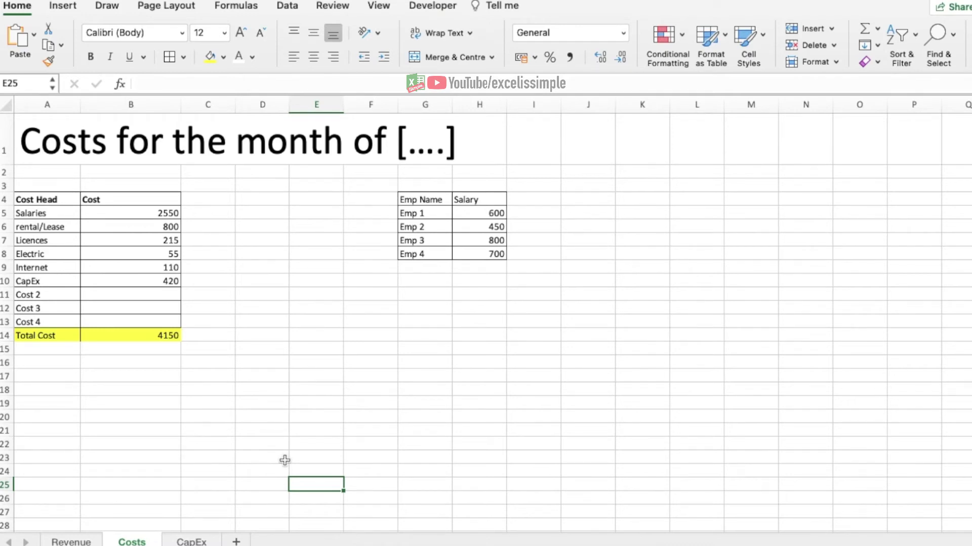
Add a new worksheet named 'Dashboard'
{"action": "left_click", "coordinate": [236, 542]}
{"action": "left_click", "coordinate": [234, 480]}
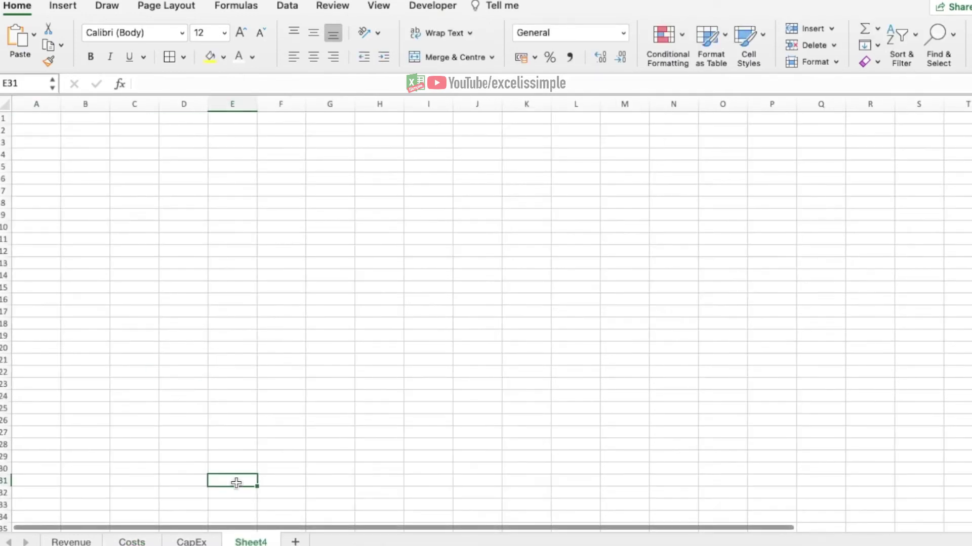
{"action": "double_click", "coordinate": [248, 537]}
{"action": "type", "text": "Dashboard"}
{"action": "key", "text": "Return"}
Enter 'Total Revenue' in A1, linked in B1 to the Revenue sheet's grand total in C15
{"action": "left_click", "coordinate": [45, 118]}
{"action": "type", "text": "Total Revenue"}
{"action": "key", "text": "Tab"}
{"action": "double_click", "coordinate": [60, 104]}
{"action": "type", "text": "="}
{"action": "left_click", "coordinate": [71, 541]}
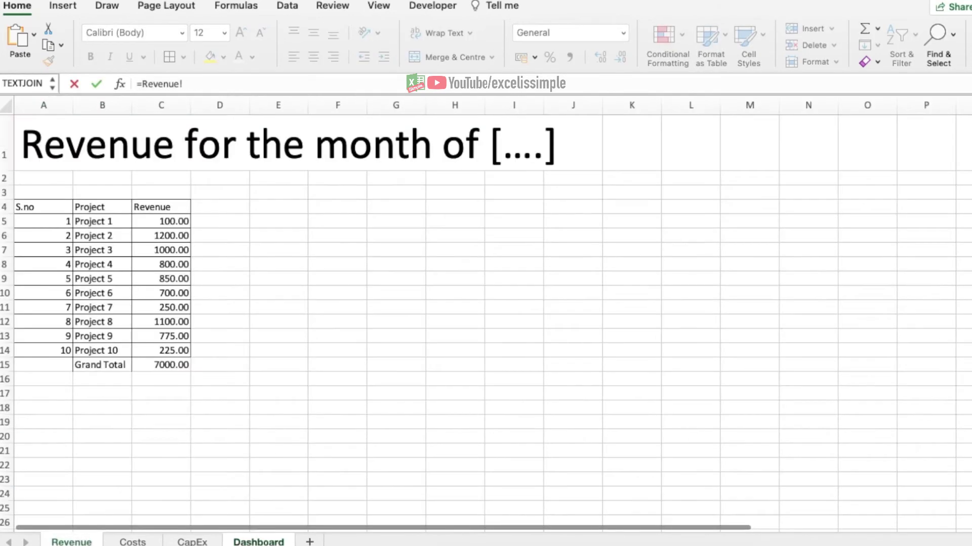
{"action": "left_click", "coordinate": [161, 364]}
{"action": "key", "text": "Return"}
Enter 'Total Cost' in A2, linked in B2 to =Costs!B14
{"action": "key", "text": "Left"}
{"action": "type", "text": "Total Cost"}
{"action": "key", "text": "Tab"}
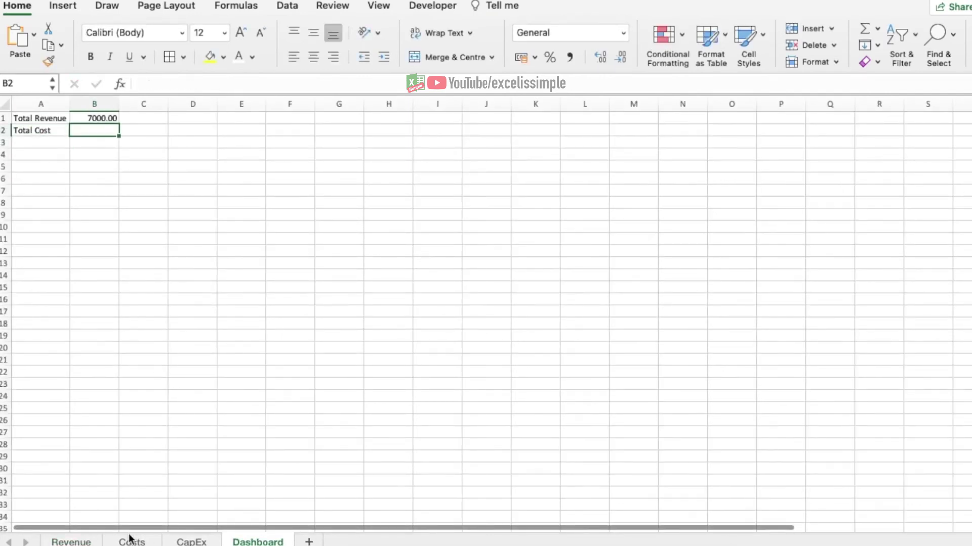
{"action": "type", "text": "="}
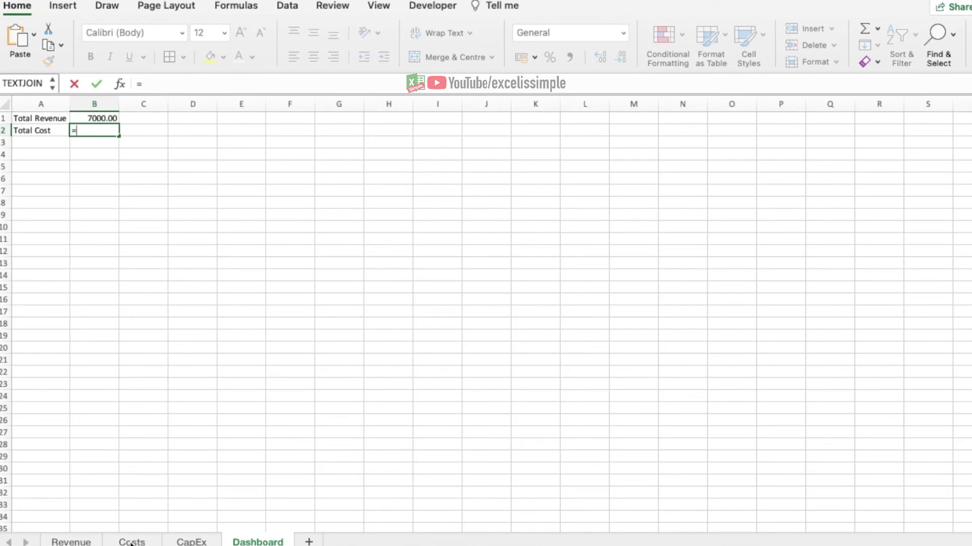
{"action": "left_click", "coordinate": [130, 543]}
{"action": "left_click", "coordinate": [142, 337]}
{"action": "key", "text": "Return"}
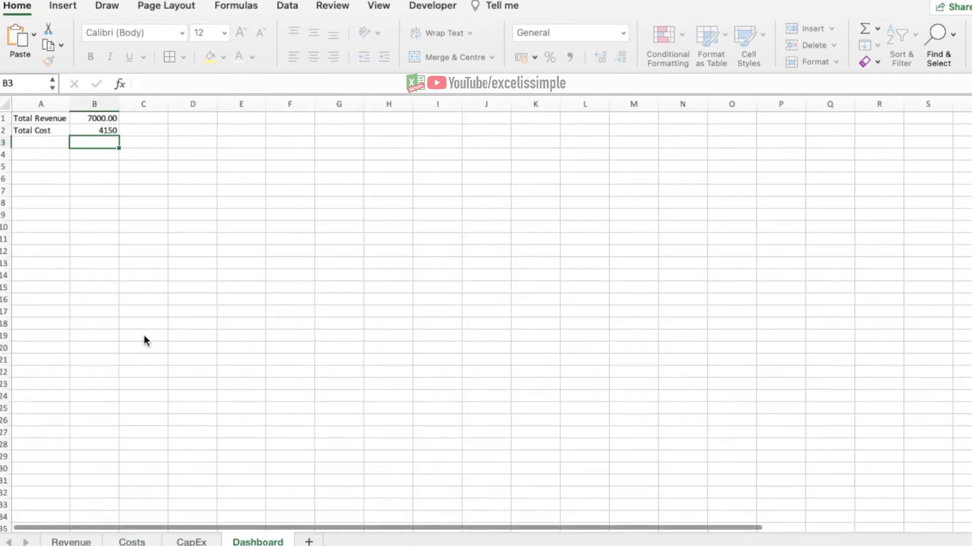
Add a 'Profit' row in A3 with =B1-B2 in B3, giving 2850.00
{"action": "type", "text": "Profit"}
{"action": "key", "text": "Return"}
{"action": "key", "text": "Up"}
{"action": "key", "text": "Right"}
{"action": "type", "text": "="}
{"action": "key", "text": "Up"}
{"action": "key", "text": "Up"}
{"action": "type", "text": "-"}
{"action": "key", "text": "Up"}
{"action": "key", "text": "Return"}
Add a 'Profit %' row with =B3/B1 in B4, formatted as a percentage (41%)
{"action": "key", "text": "Left"}
{"action": "type", "text": "Profit %"}
{"action": "key", "text": "Return"}
{"action": "key", "text": "Up"}
{"action": "key", "text": "Right"}
{"action": "type", "text": "="}
{"action": "key", "text": "Up"}
{"action": "type", "text": "/"}
{"action": "key", "text": "Up"}
{"action": "key", "text": "Up"}
{"action": "key", "text": "Up"}
{"action": "key", "text": "Return"}
{"action": "key", "text": "Up"}
{"action": "key", "text": "ctrl+shift+5"}
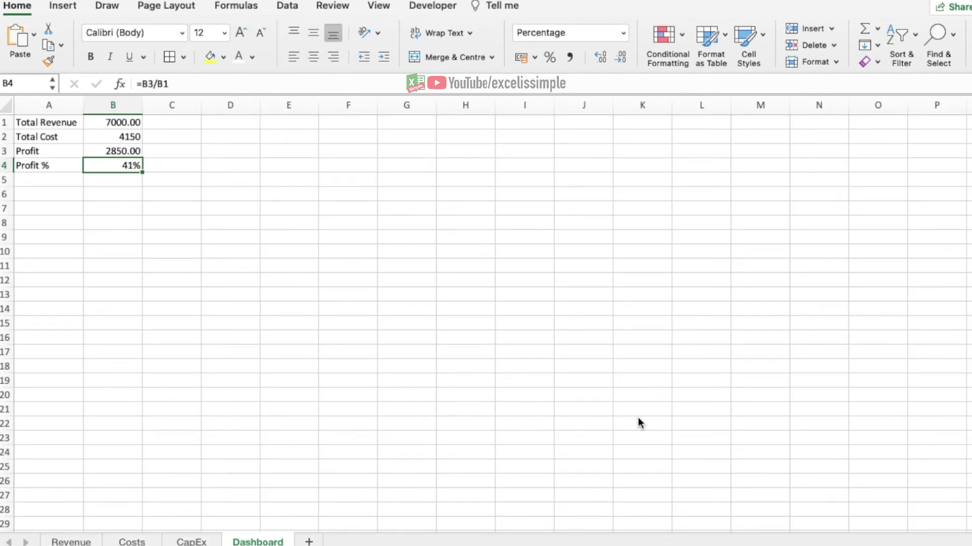
Chart A1:B2 as a clustered column chart and place it beside the Dashboard figures
{"action": "left_click", "coordinate": [55, 127]}
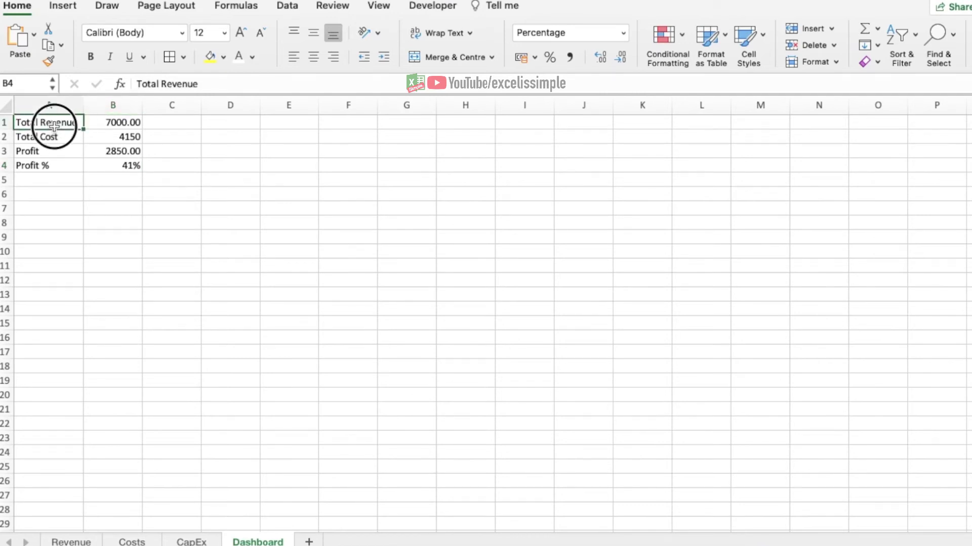
{"action": "left_click", "coordinate": [48, 265]}
{"action": "left_click_drag", "start_coordinate": [48, 124], "coordinate": [114, 136]}
{"action": "left_click", "coordinate": [62, 5]}
{"action": "left_click", "coordinate": [488, 34]}
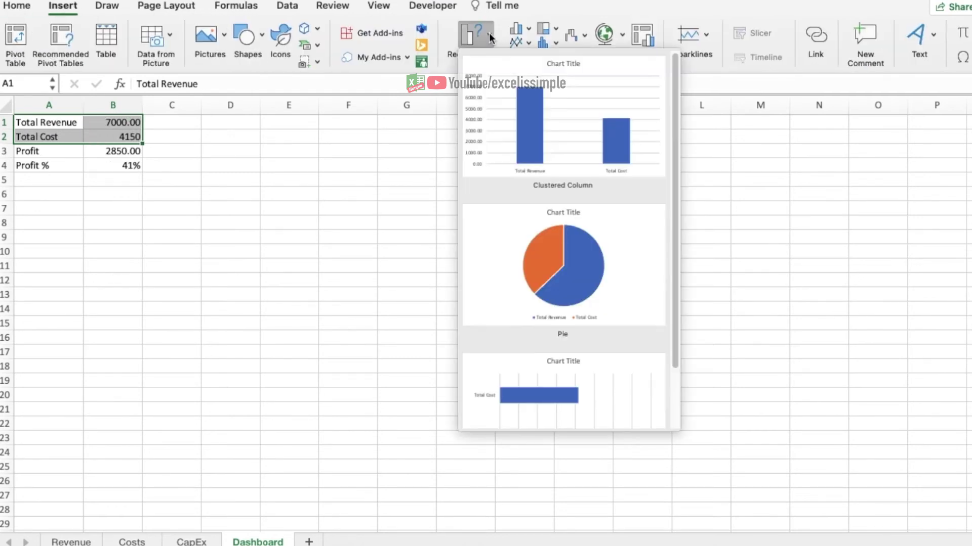
{"action": "left_click", "coordinate": [557, 96]}
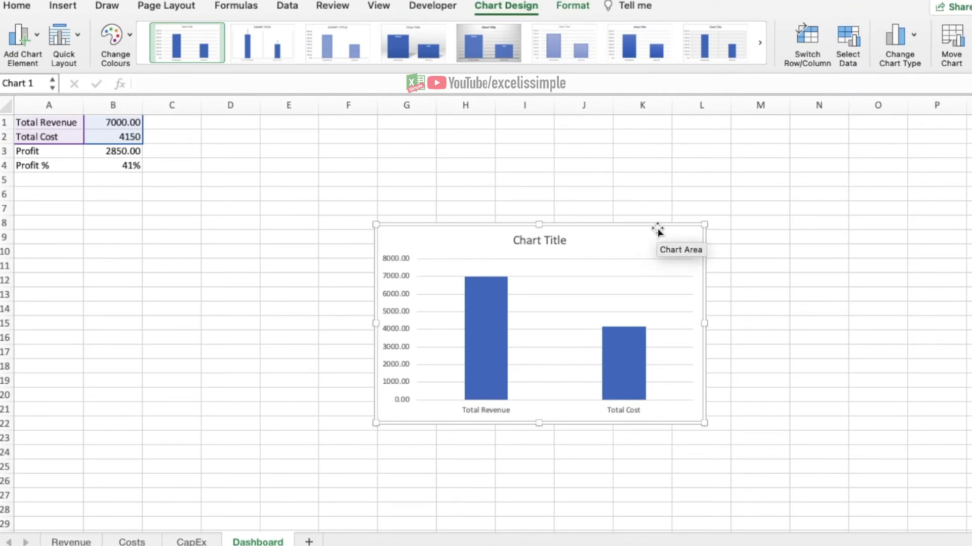
{"action": "mouse_move", "coordinate": [654, 229]}
{"action": "left_mouse_down"}
{"action": "mouse_move", "coordinate": [400, 163]}
{"action": "mouse_move", "coordinate": [425, 117]}
{"action": "left_mouse_up"}
{"action": "left_click", "coordinate": [611, 232]}
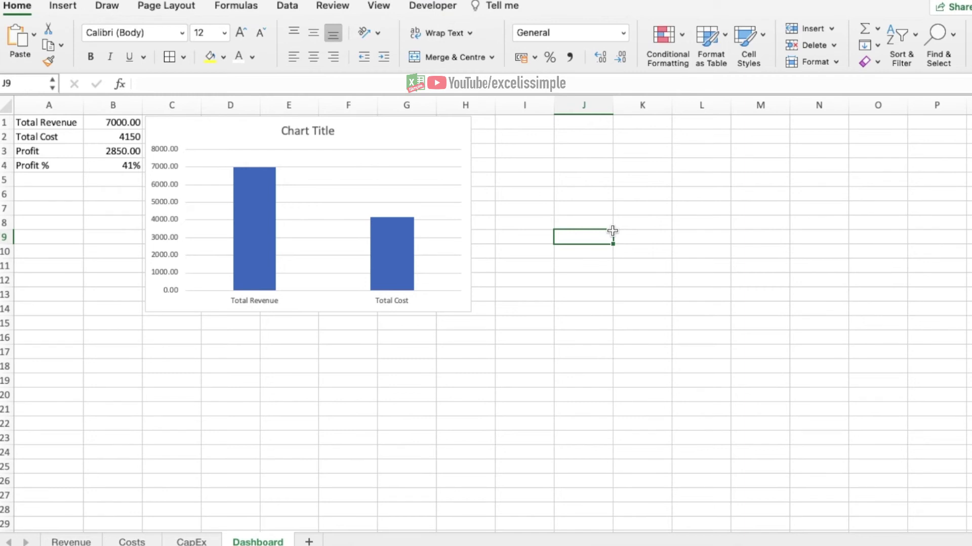
Create and enlarge a 2-D pie chart of the Costs sheet's cost heads (A5:B13)
{"action": "left_click", "coordinate": [135, 542]}
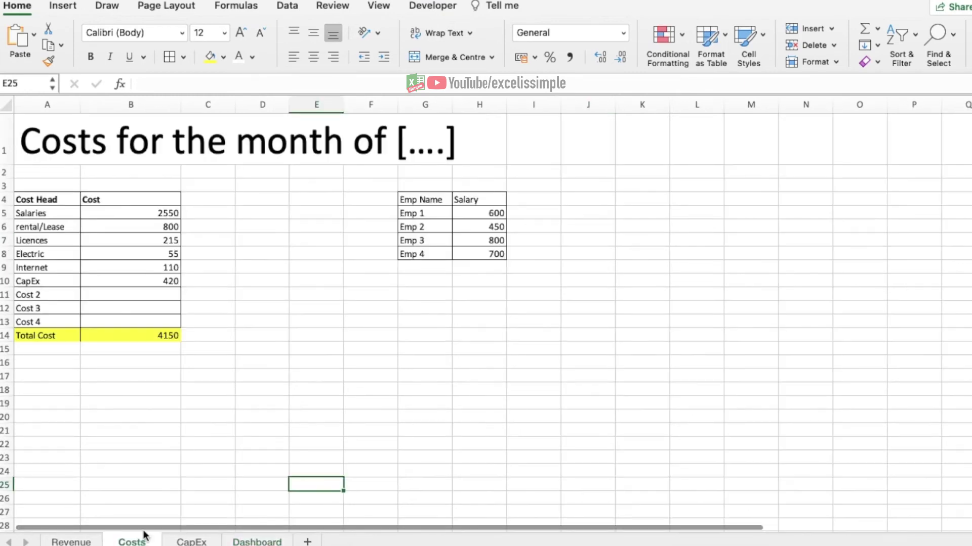
{"action": "mouse_move", "coordinate": [46, 213]}
{"action": "left_mouse_down"}
{"action": "mouse_move", "coordinate": [145, 241]}
{"action": "mouse_move", "coordinate": [144, 322]}
{"action": "left_mouse_up"}
{"action": "left_click", "coordinate": [62, 6]}
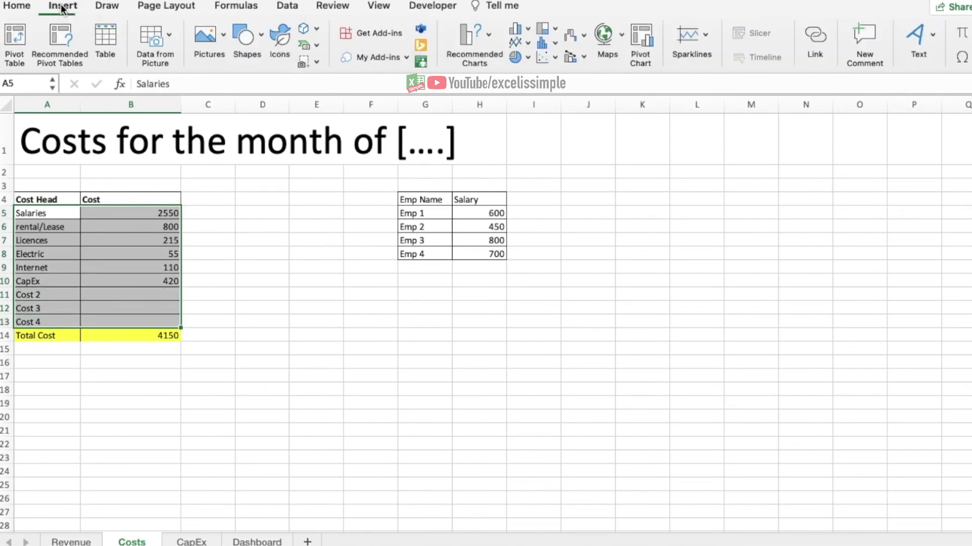
{"action": "left_click", "coordinate": [528, 58]}
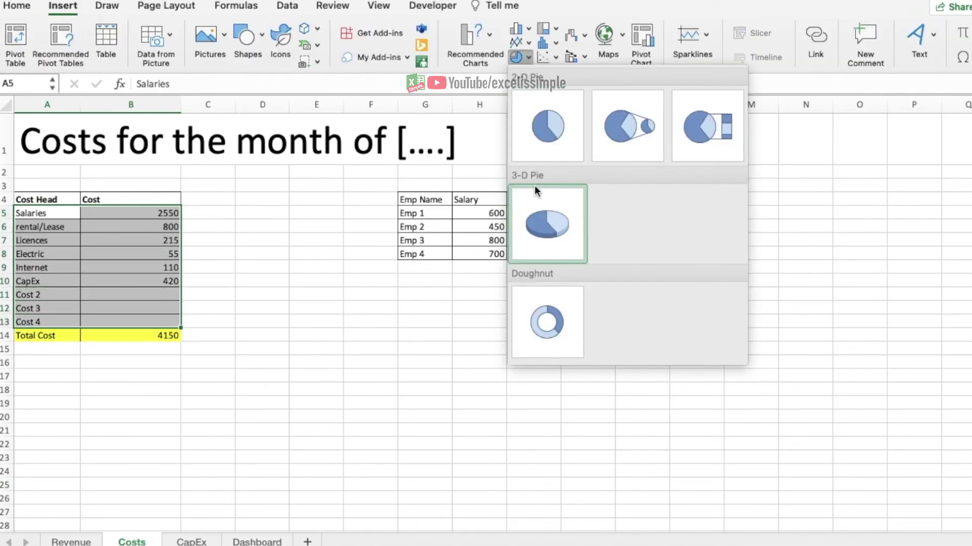
{"action": "left_click", "coordinate": [541, 134]}
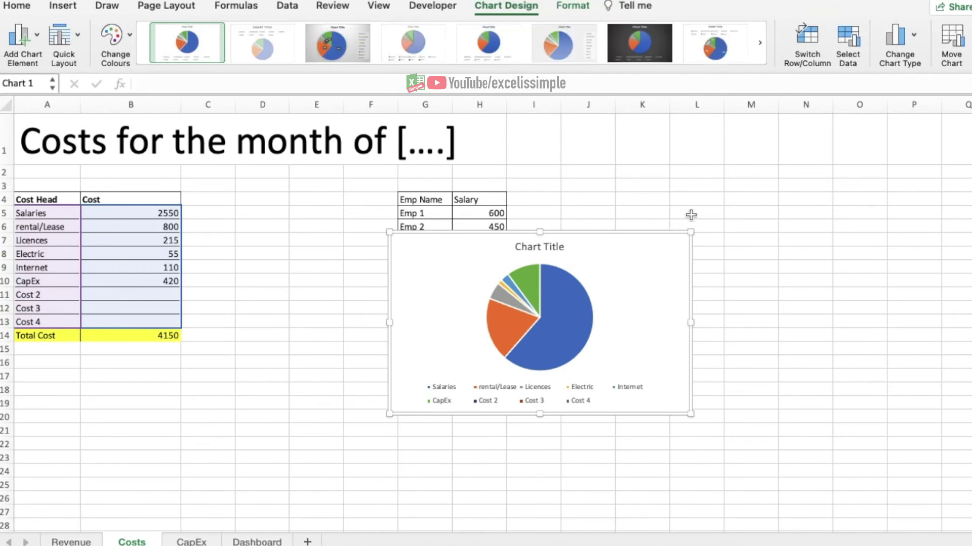
{"action": "left_click_drag", "start_coordinate": [690, 232], "coordinate": [744, 140]}
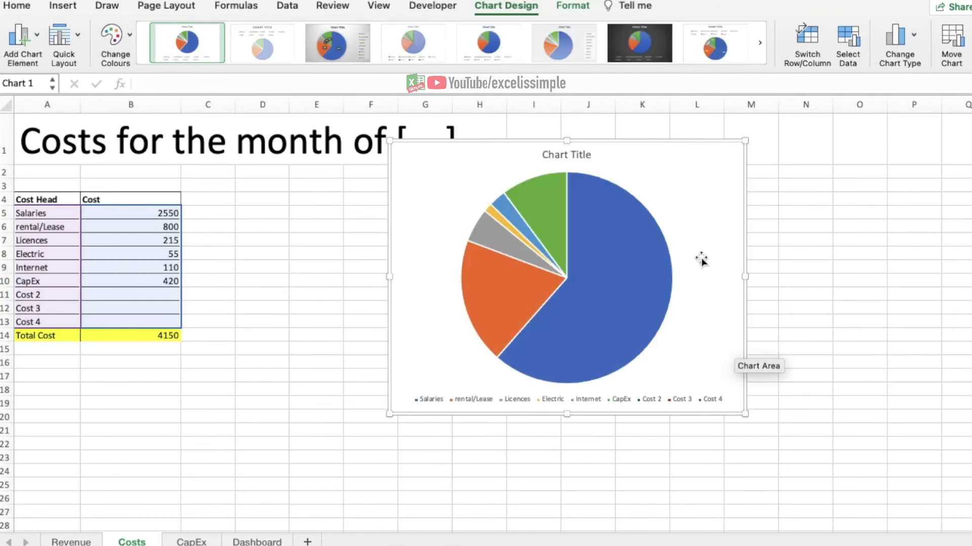
Move the pie chart onto the Dashboard, beside the revenue-versus-cost column chart
{"action": "key", "text": "Delete"}
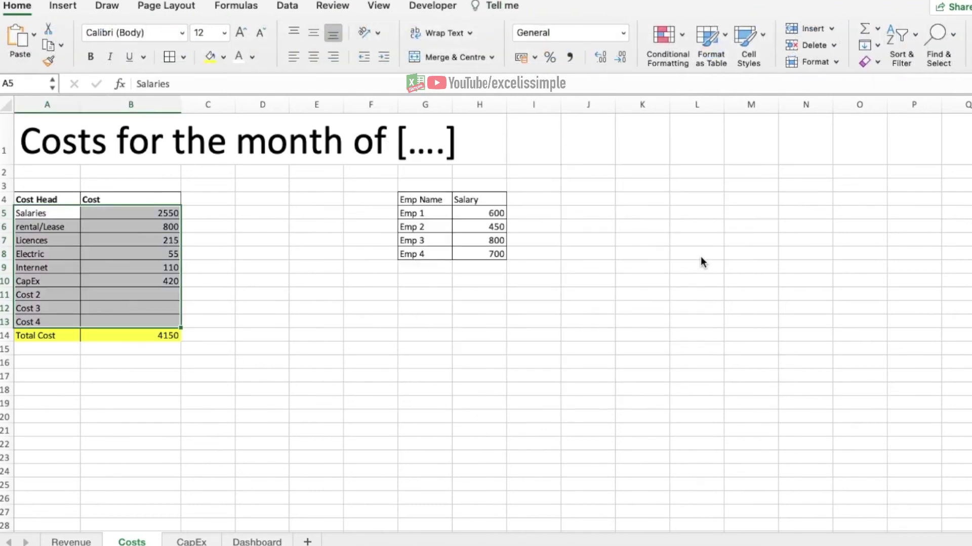
{"action": "left_click", "coordinate": [256, 542]}
{"action": "left_click", "coordinate": [537, 380]}
{"action": "key", "text": "ctrl+v"}
{"action": "left_click_drag", "start_coordinate": [815, 375], "coordinate": [793, 119]}
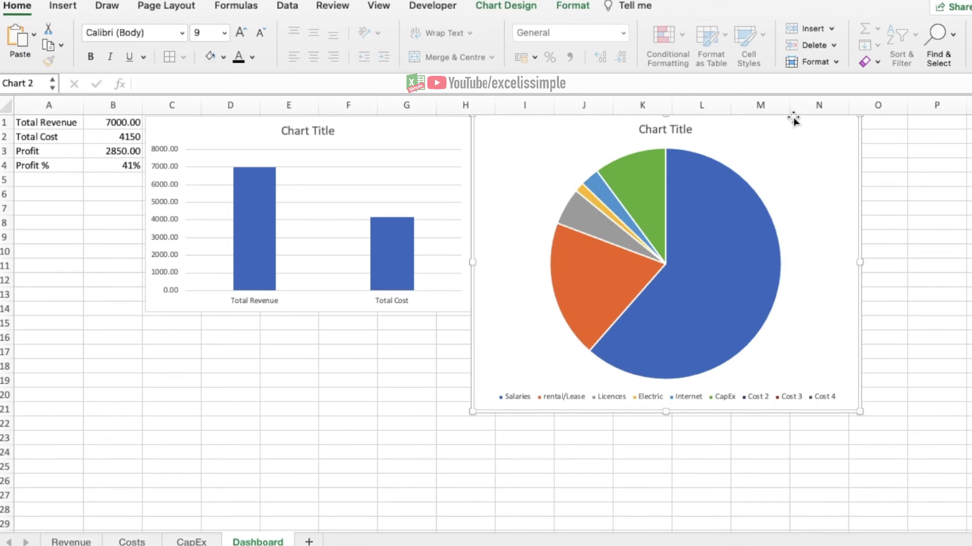
Create a clustered column chart of project revenues from Revenue sheet B5:C14
{"action": "left_click", "coordinate": [73, 540]}
{"action": "mouse_move", "coordinate": [111, 221]}
{"action": "left_mouse_down"}
{"action": "mouse_move", "coordinate": [162, 234]}
{"action": "mouse_move", "coordinate": [161, 350]}
{"action": "left_mouse_up"}
{"action": "left_click", "coordinate": [61, 6]}
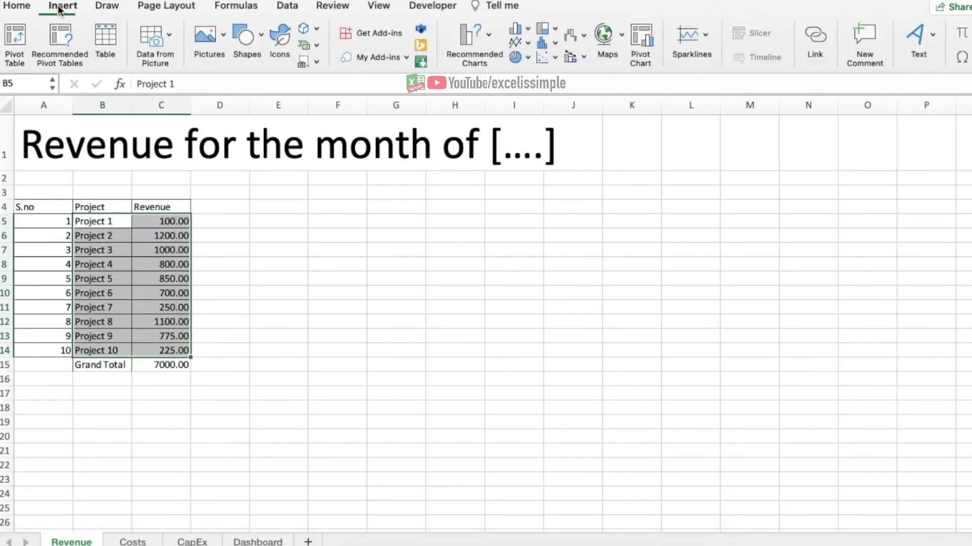
{"action": "left_click", "coordinate": [529, 28]}
{"action": "left_click", "coordinate": [536, 101]}
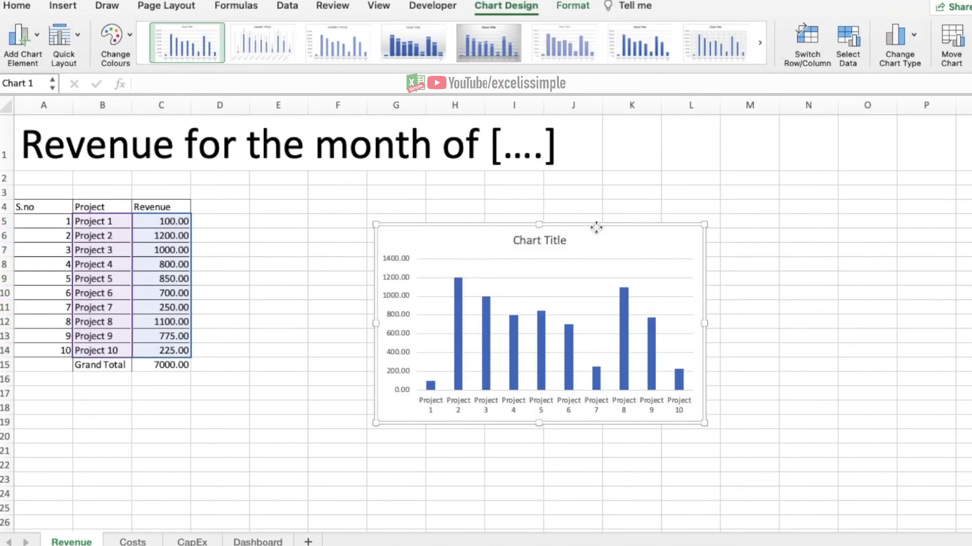
Cut the project revenue chart and paste it onto the Dashboard
{"action": "key", "text": "Delete"}
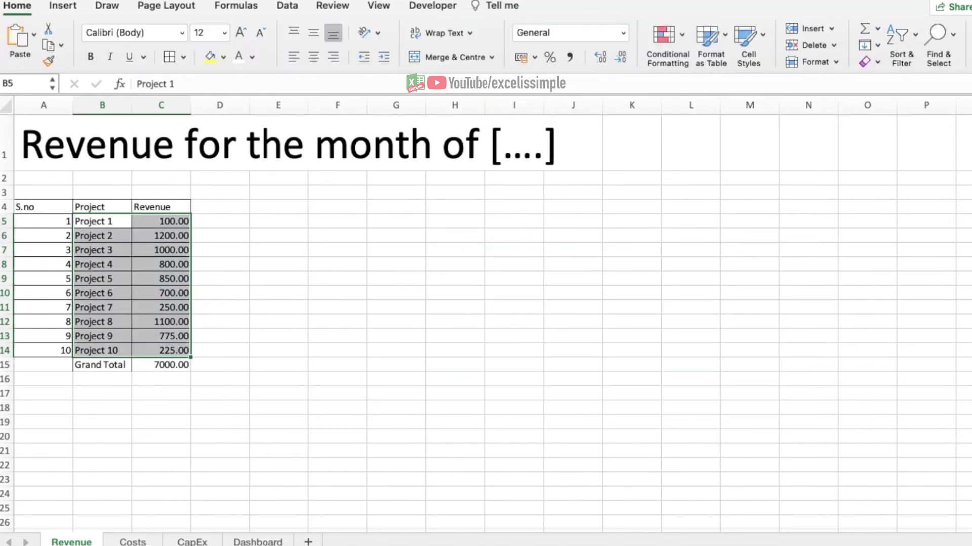
{"action": "left_click", "coordinate": [273, 538]}
{"action": "left_click", "coordinate": [363, 435]}
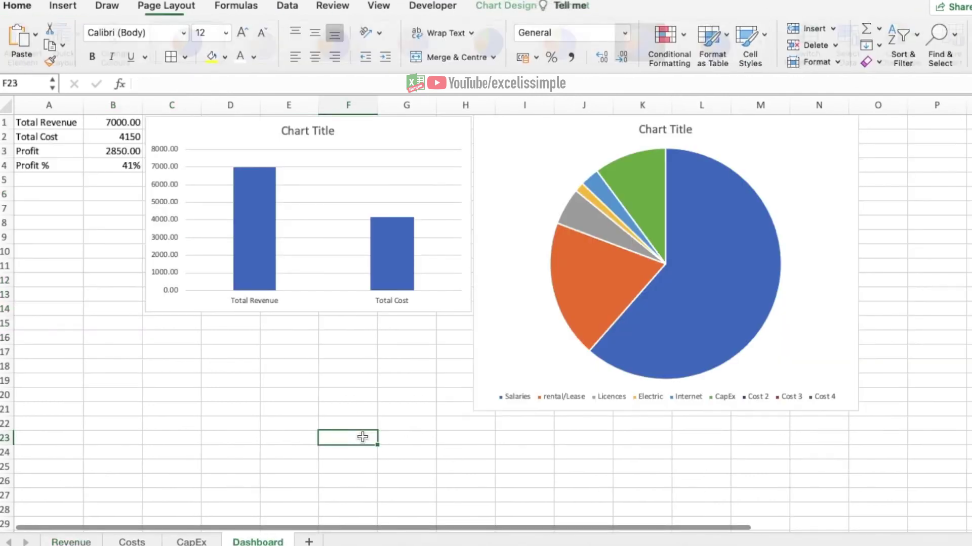
{"action": "key", "text": "super+v"}
Place the project revenue chart below the revenue-versus-cost chart, then review the Costs and CapEx sheets
{"action": "left_click_drag", "start_coordinate": [386, 429], "coordinate": [190, 316]}
{"action": "left_click", "coordinate": [586, 479]}
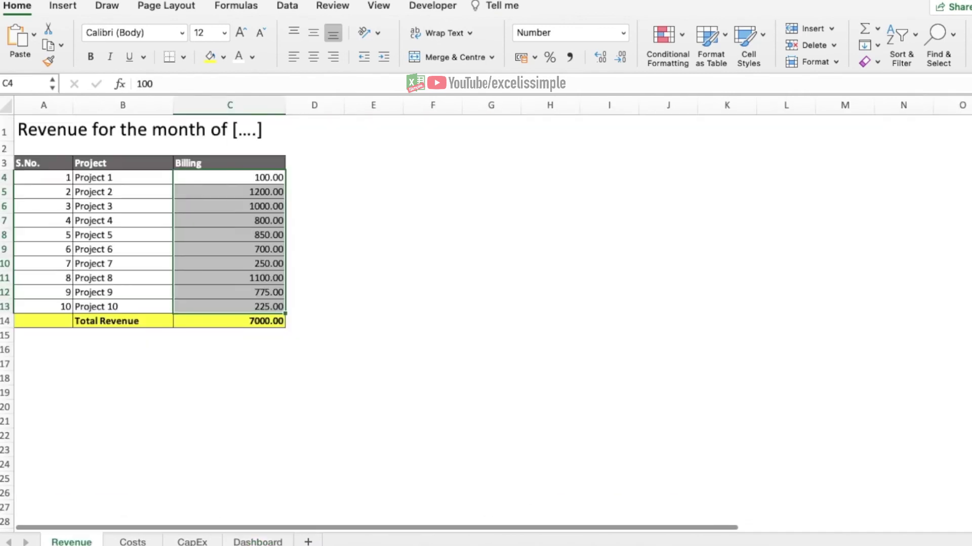
{"action": "left_click", "coordinate": [114, 276]}
{"action": "left_click", "coordinate": [127, 542]}
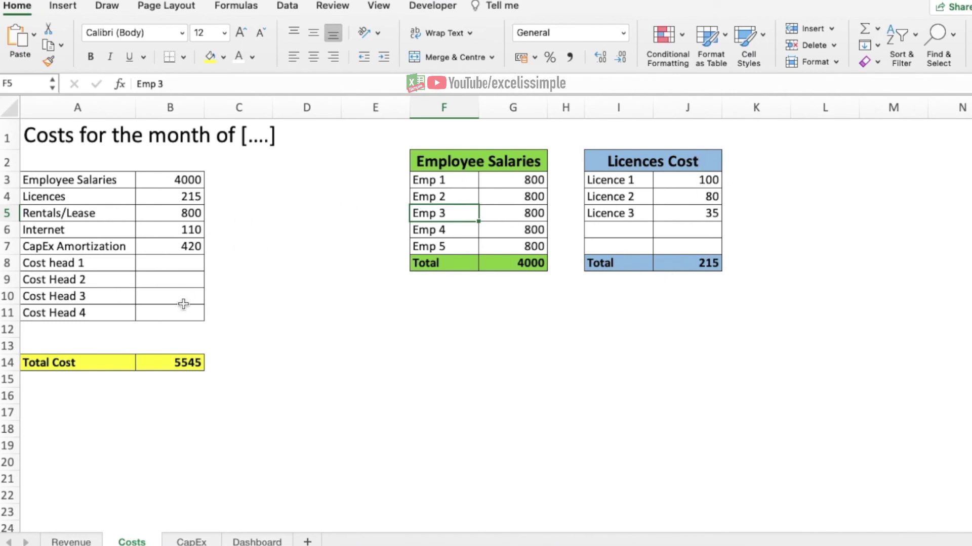
{"action": "left_click", "coordinate": [197, 542]}
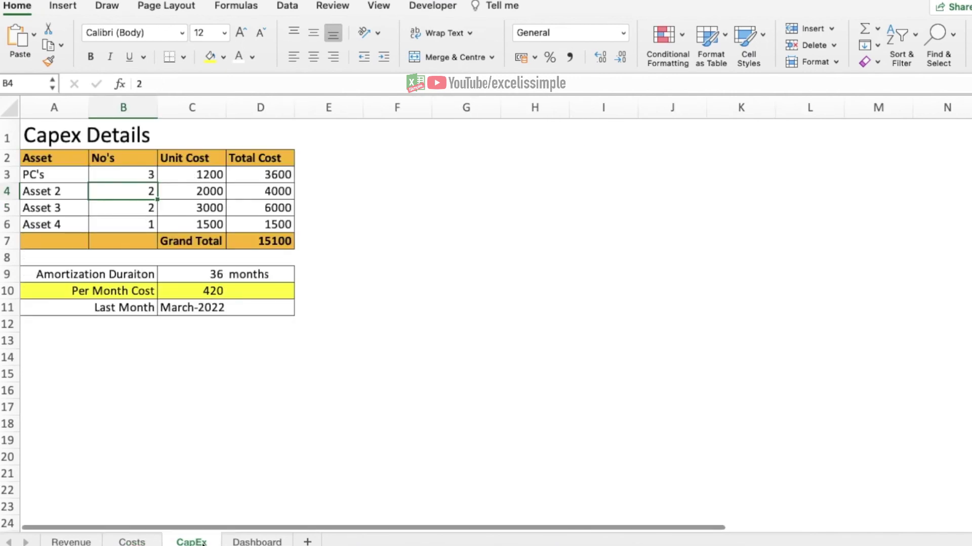
{"action": "left_click", "coordinate": [258, 542]}
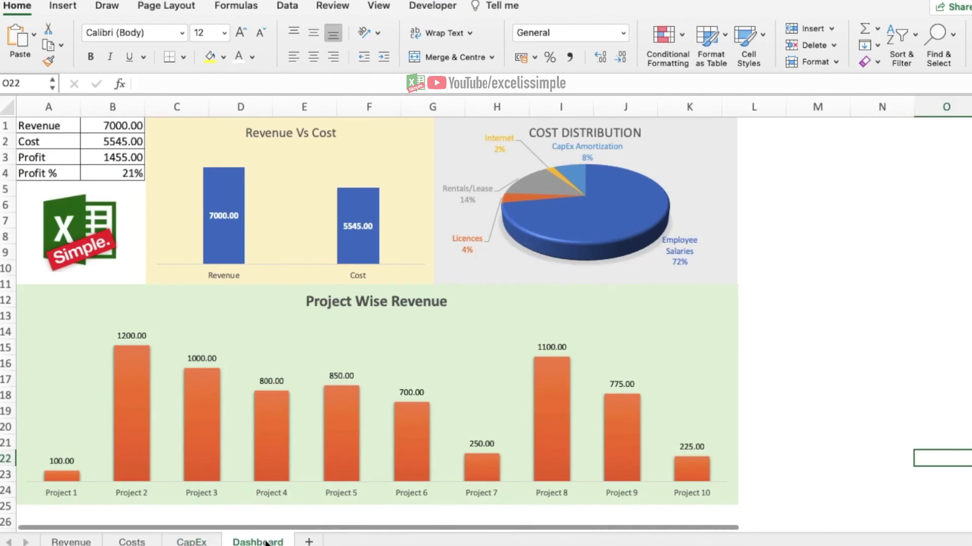